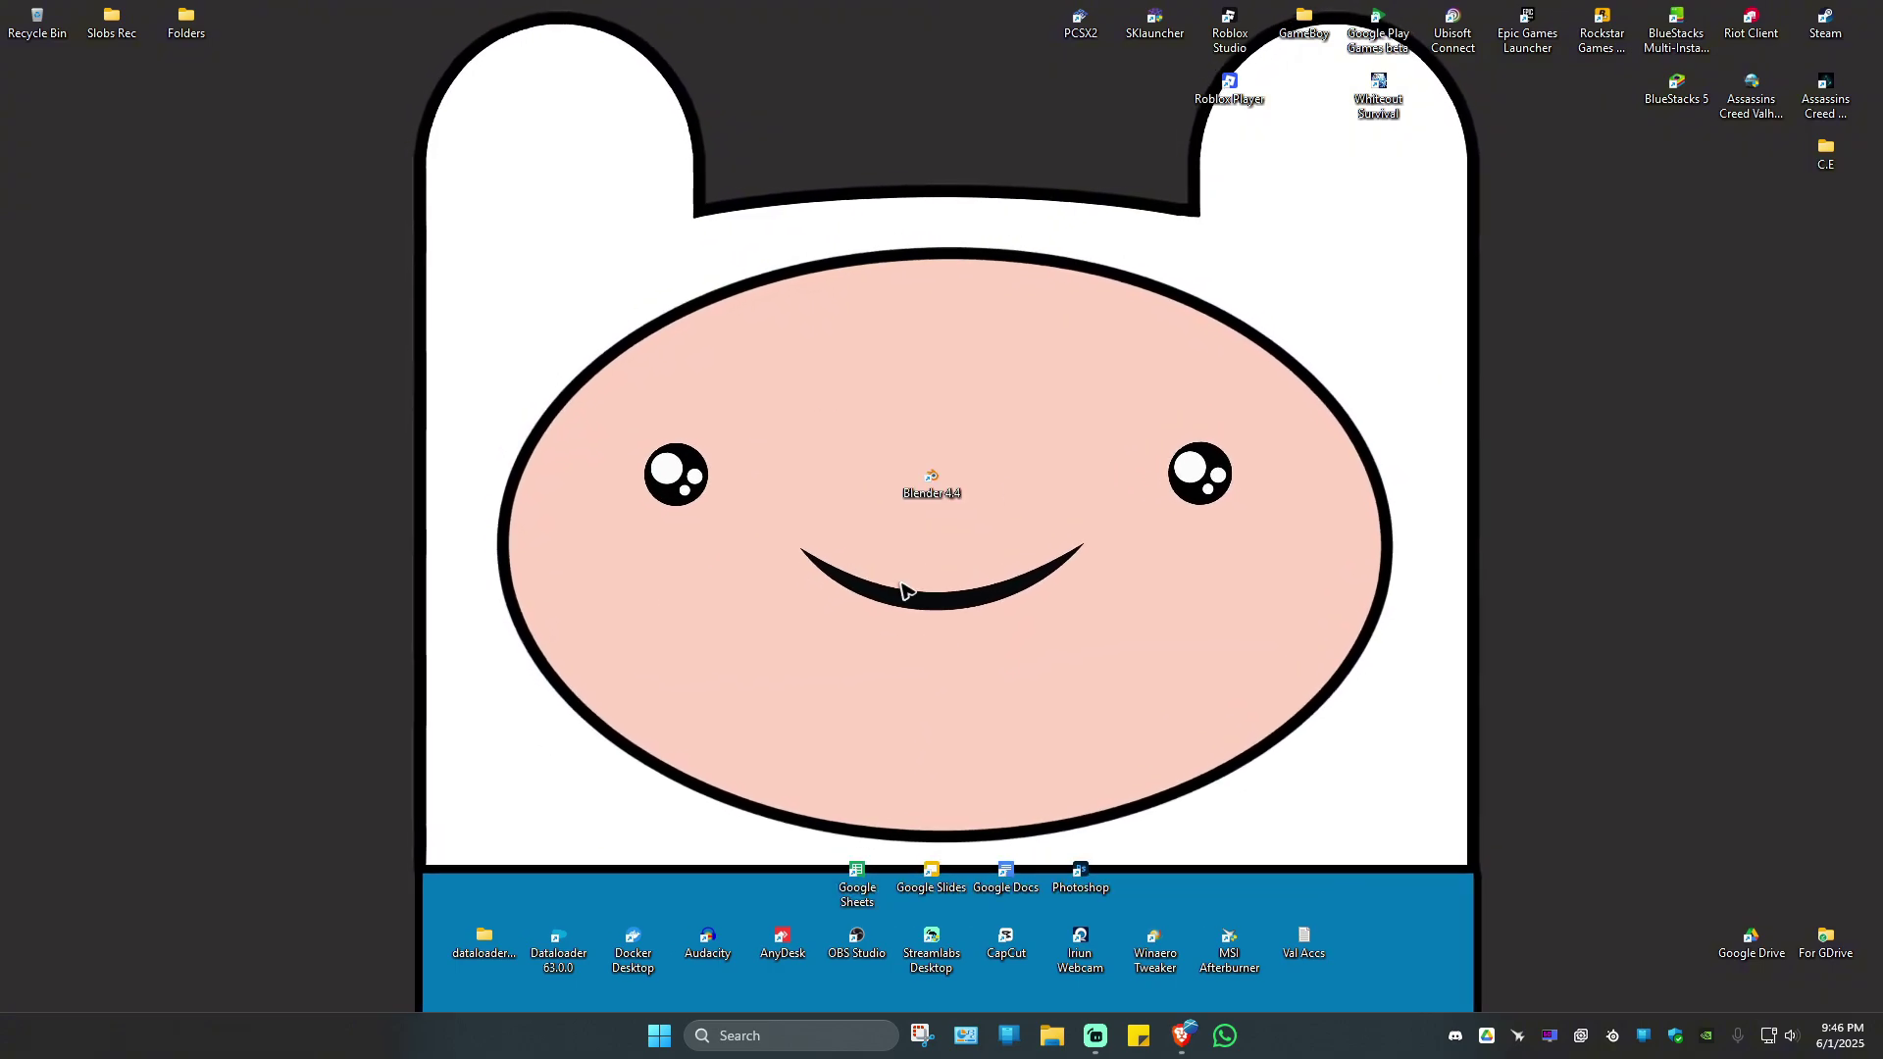
Launch Brave and navigate to openal.org/downloads, correcting the mistyped address
{"action": "left_click", "coordinate": [1180, 1035]}
{"action": "mouse_move", "coordinate": [624, 367]}
{"action": "left_mouse_down"}
{"action": "mouse_move", "coordinate": [624, 162]}
{"action": "mouse_move", "coordinate": [884, 3]}
{"action": "left_mouse_up"}
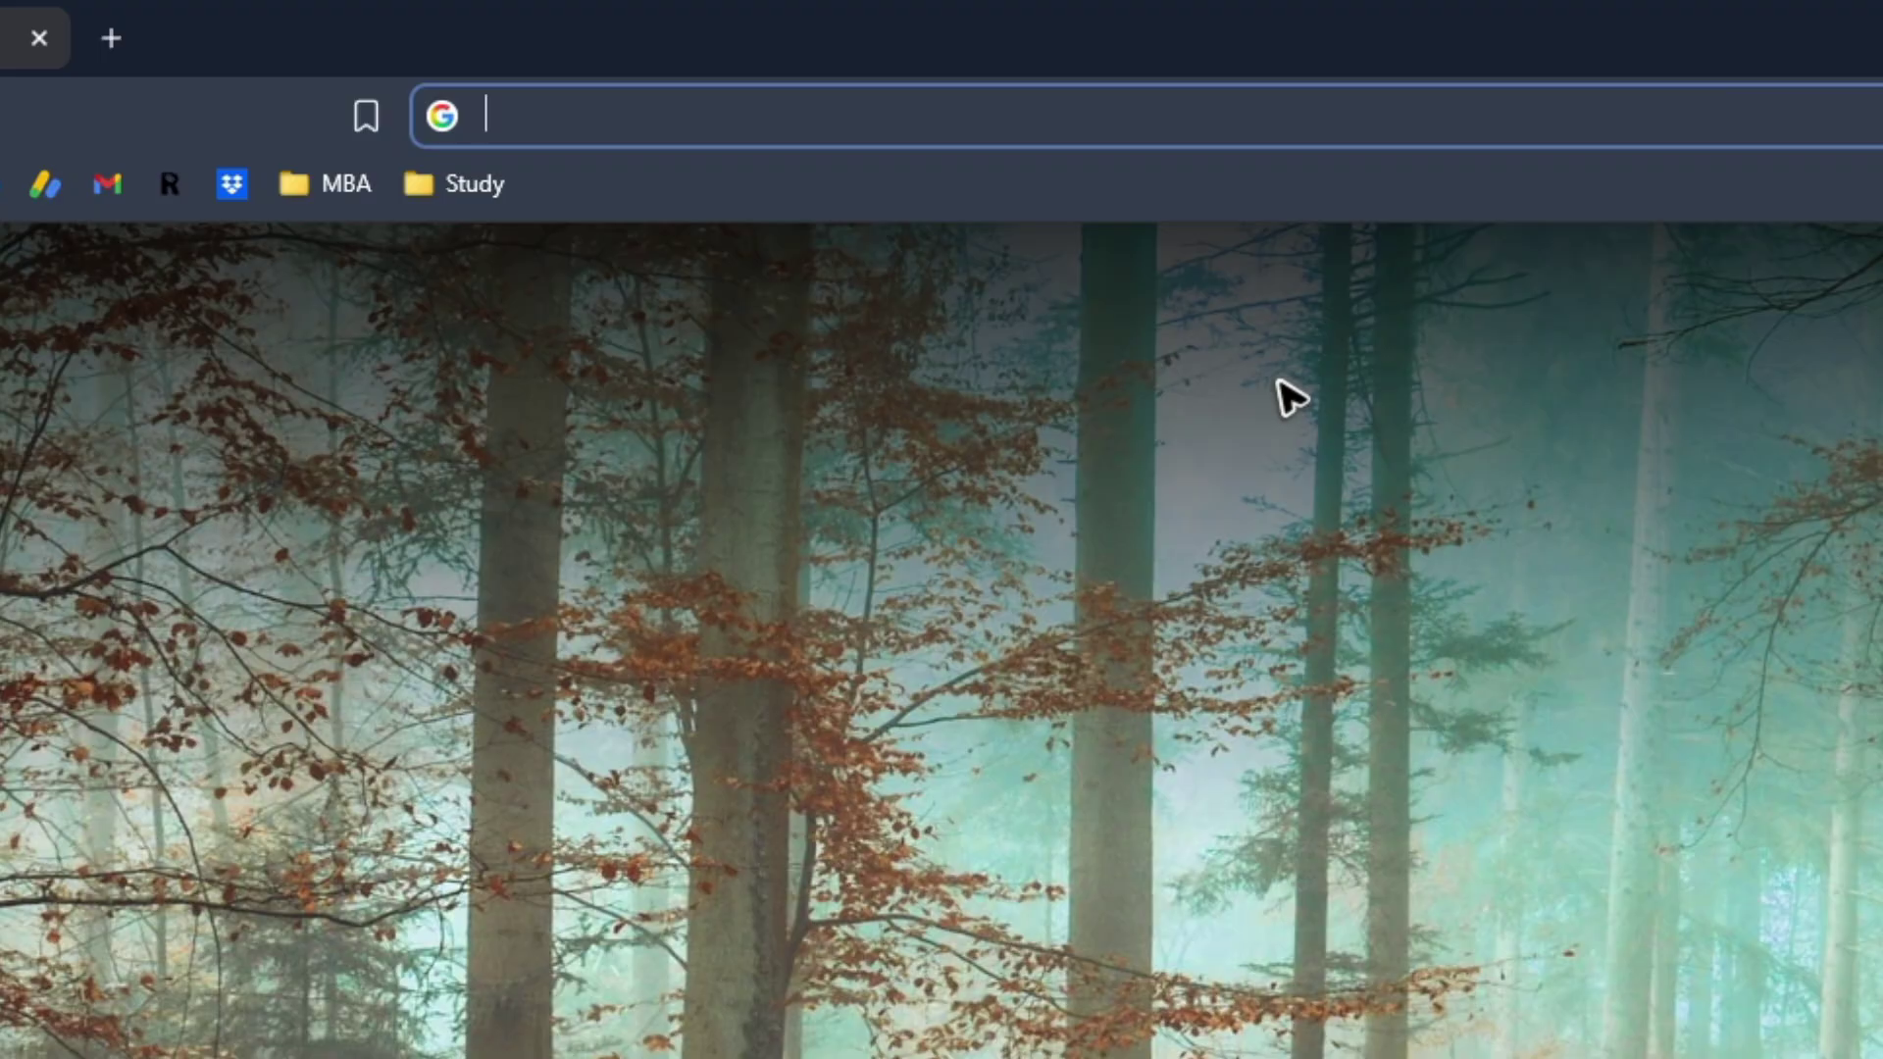
{"action": "type", "text": "opena;"}
{"action": "key", "text": "BackSpace"}
{"action": "type", "text": "l"}
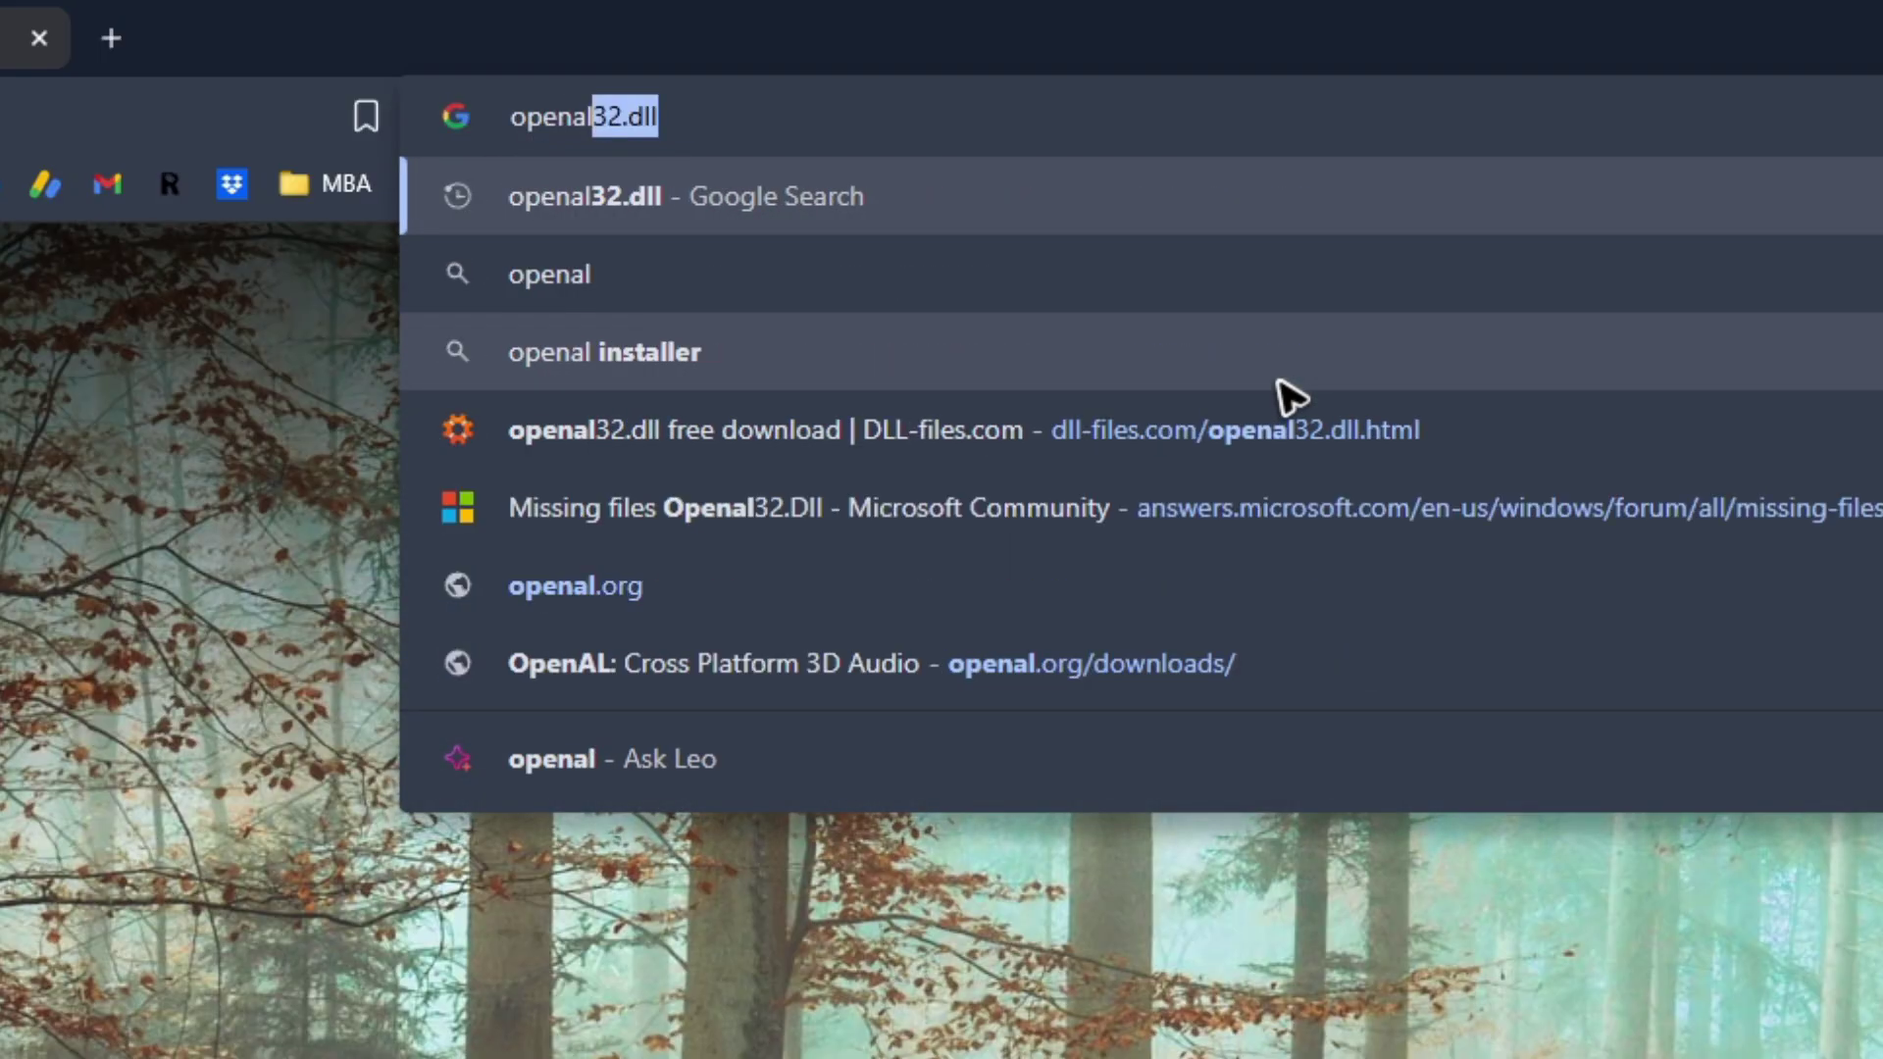
{"action": "type", "text": ".org/"}
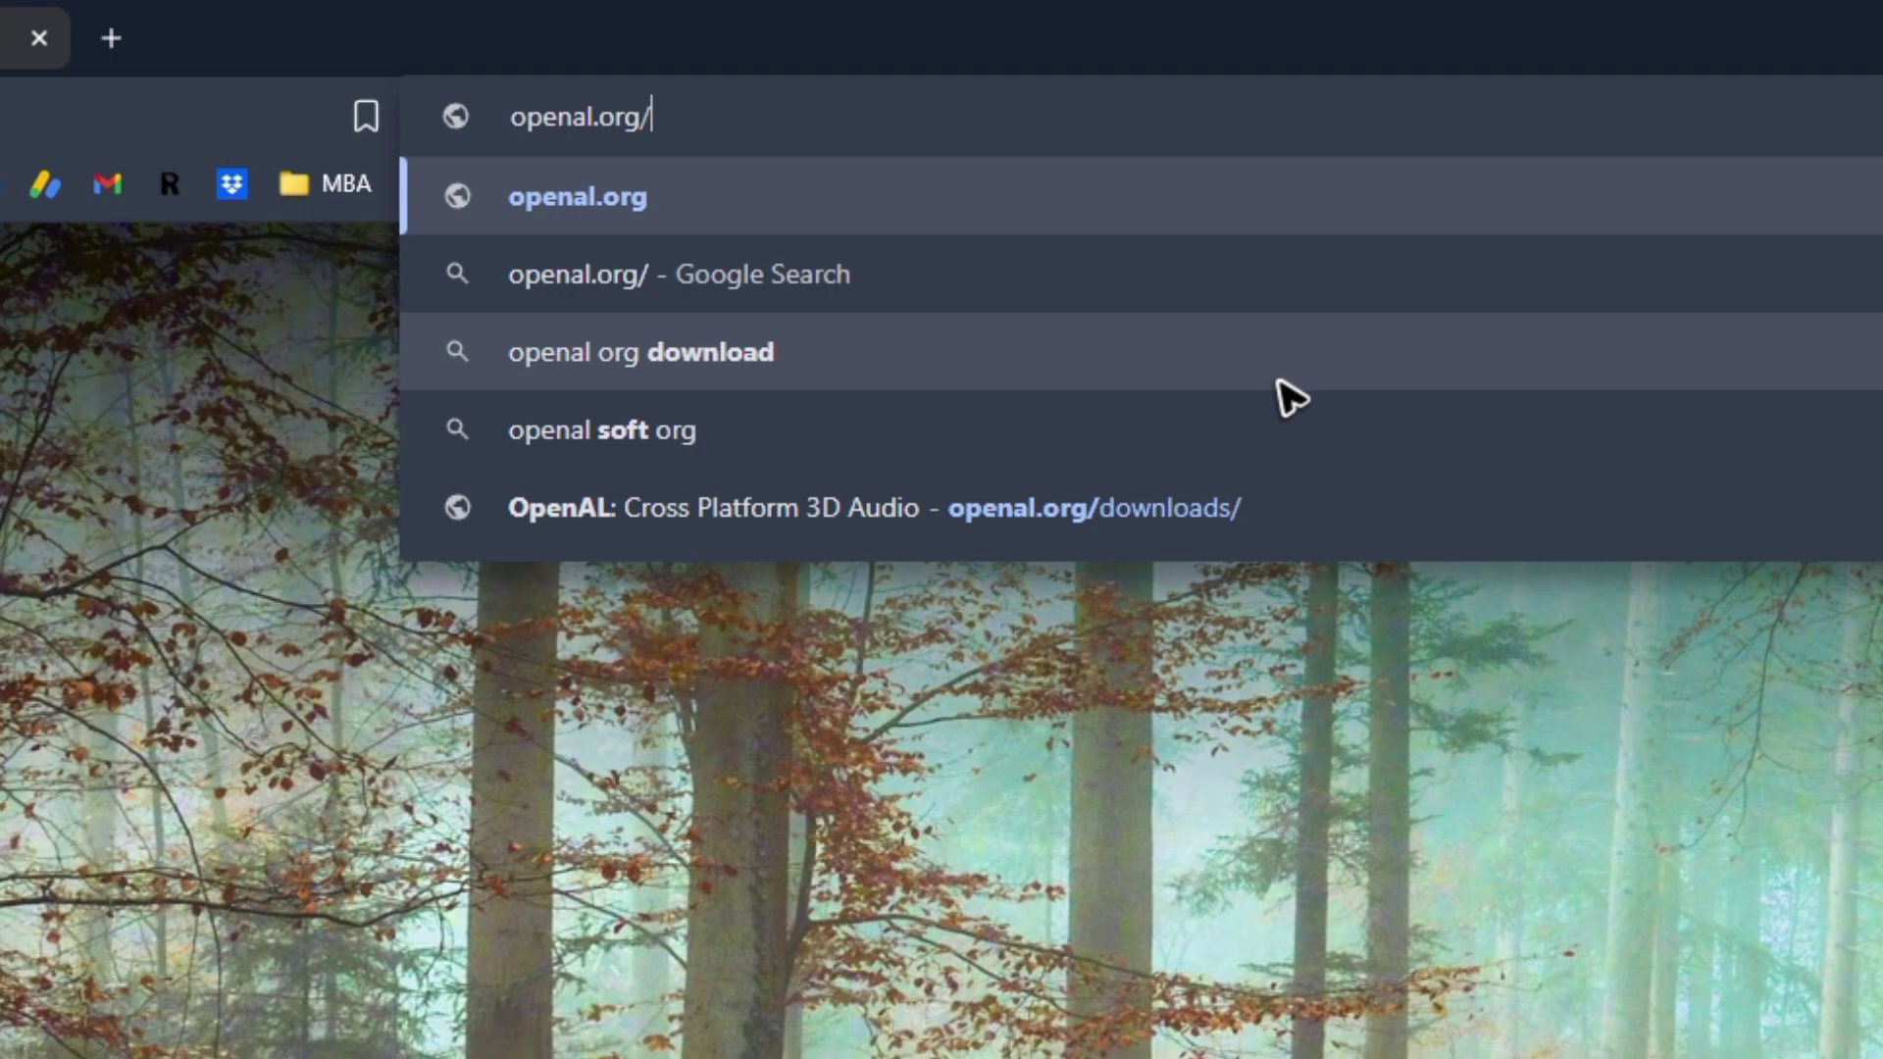
{"action": "type", "text": "downloads"}
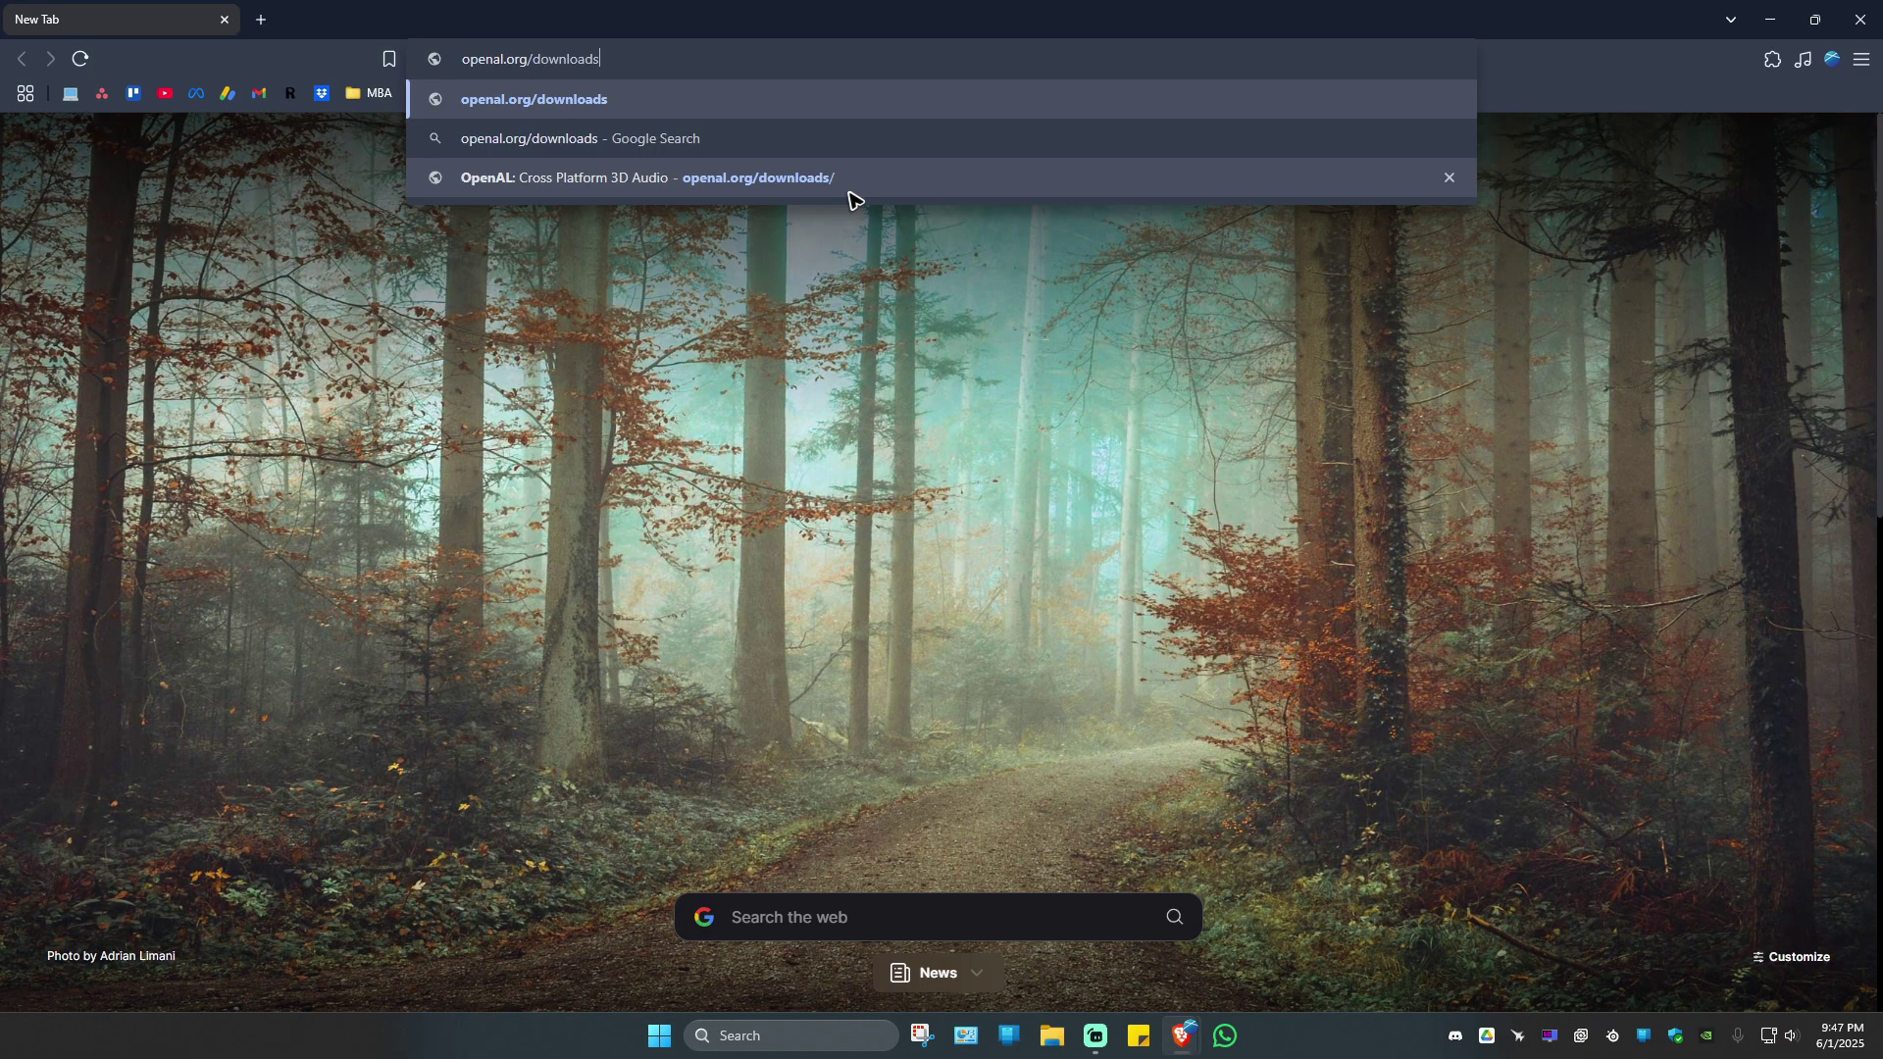
{"action": "key", "text": "Return"}
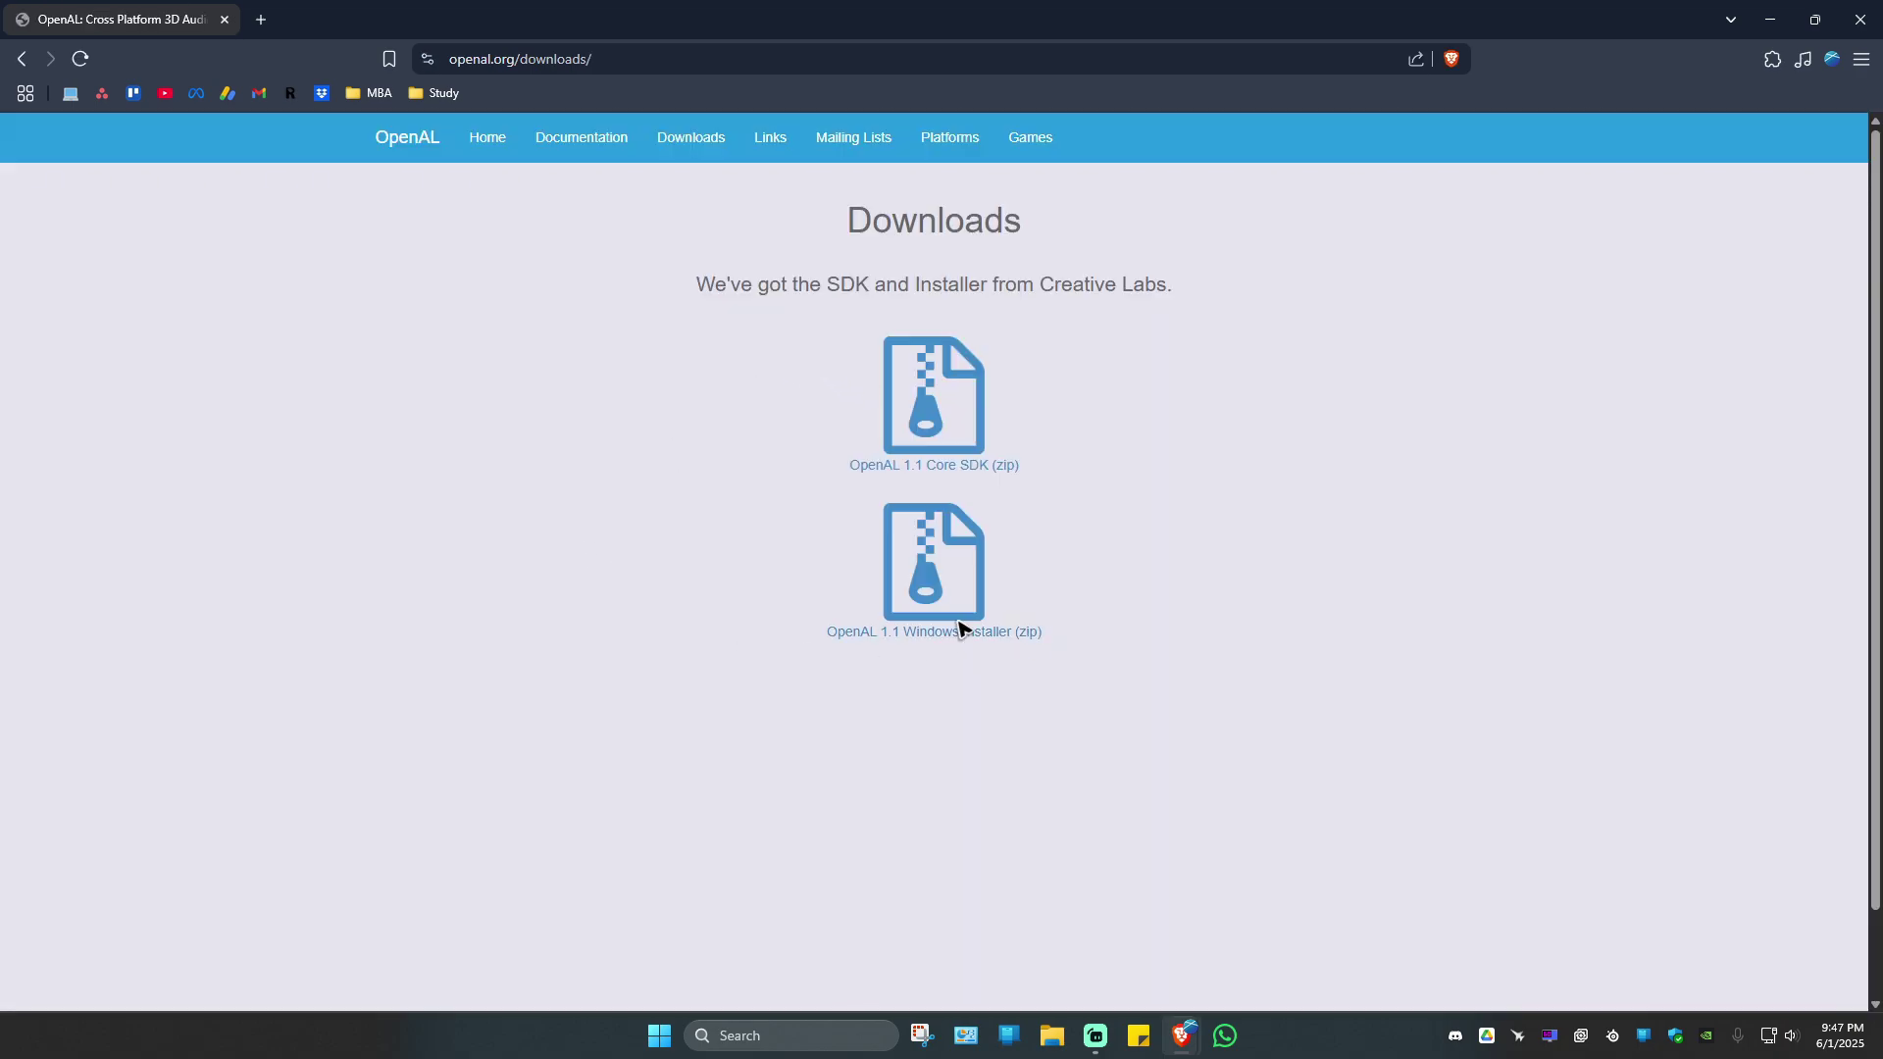
Download the OpenAL 1.1 Windows Installer as oalinst.zip, saved to the Desktop
{"action": "left_click", "coordinate": [965, 632]}
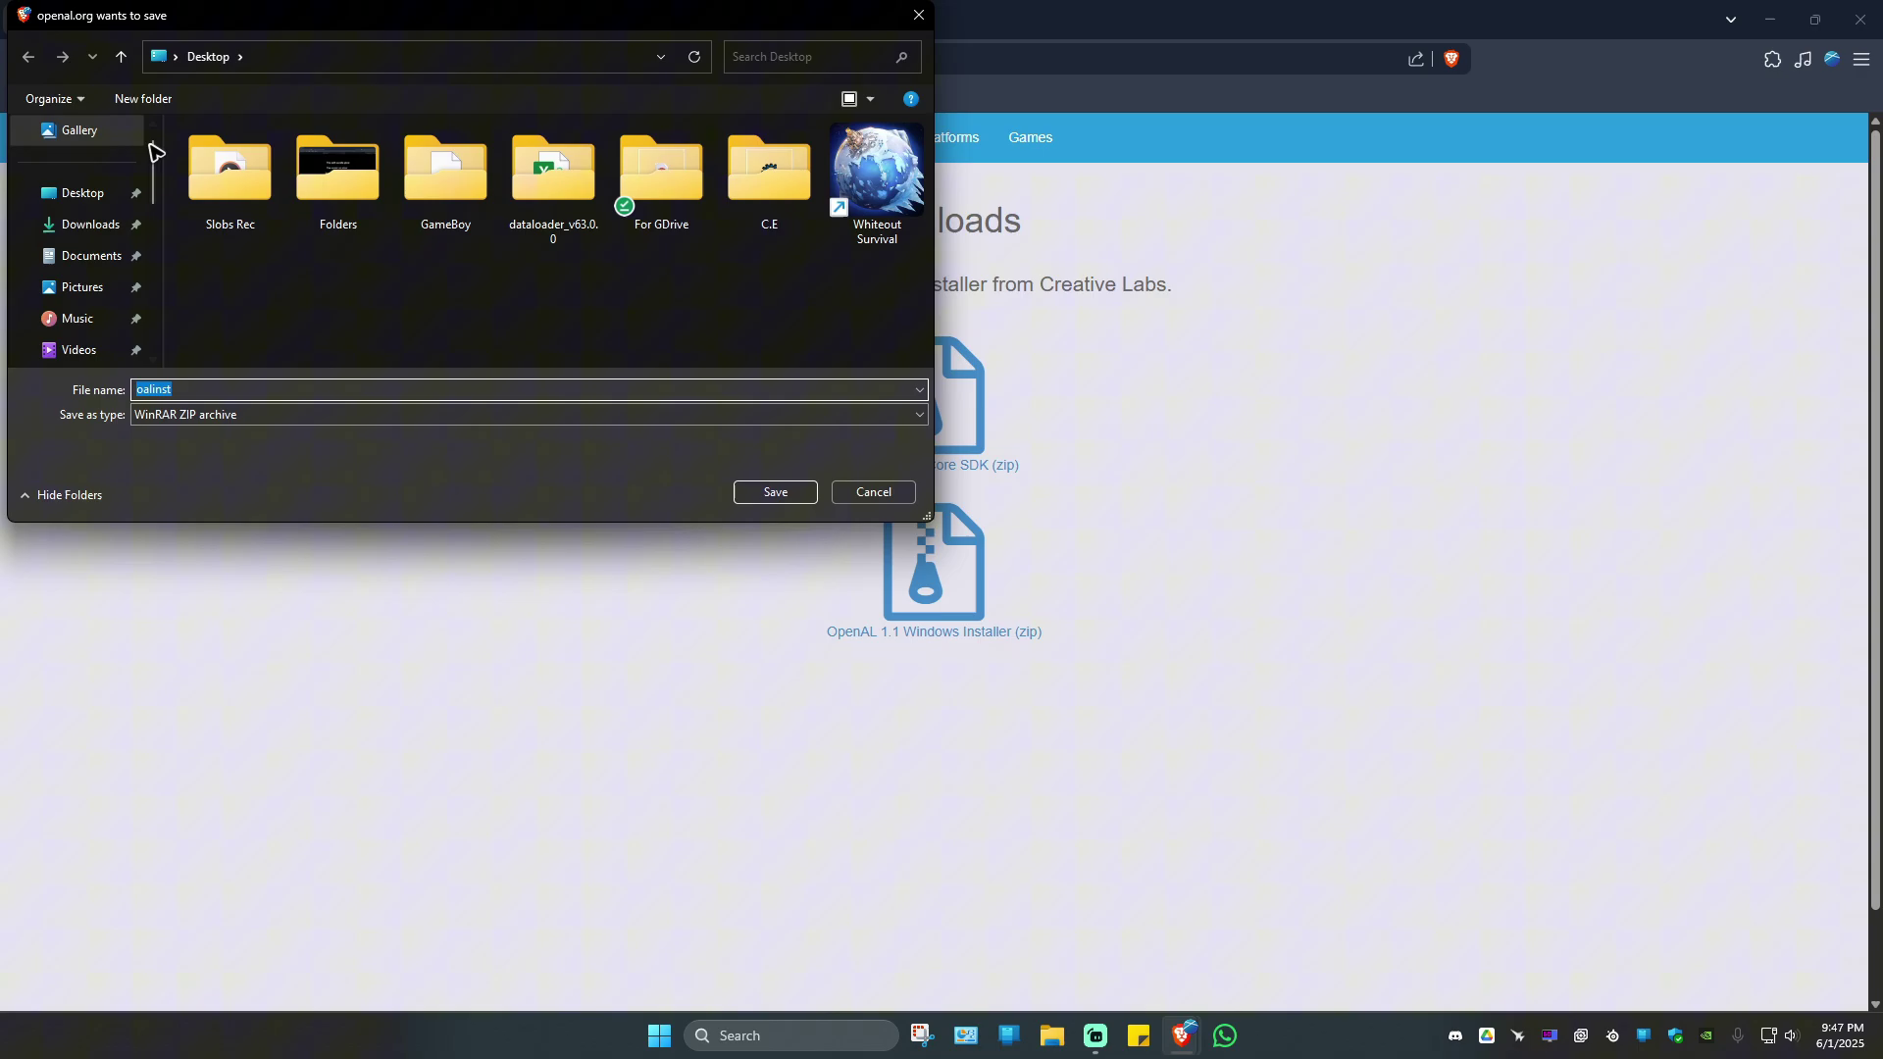
{"action": "left_click_drag", "start_coordinate": [162, 30], "coordinate": [534, 261]}
{"action": "left_click", "coordinate": [438, 425]}
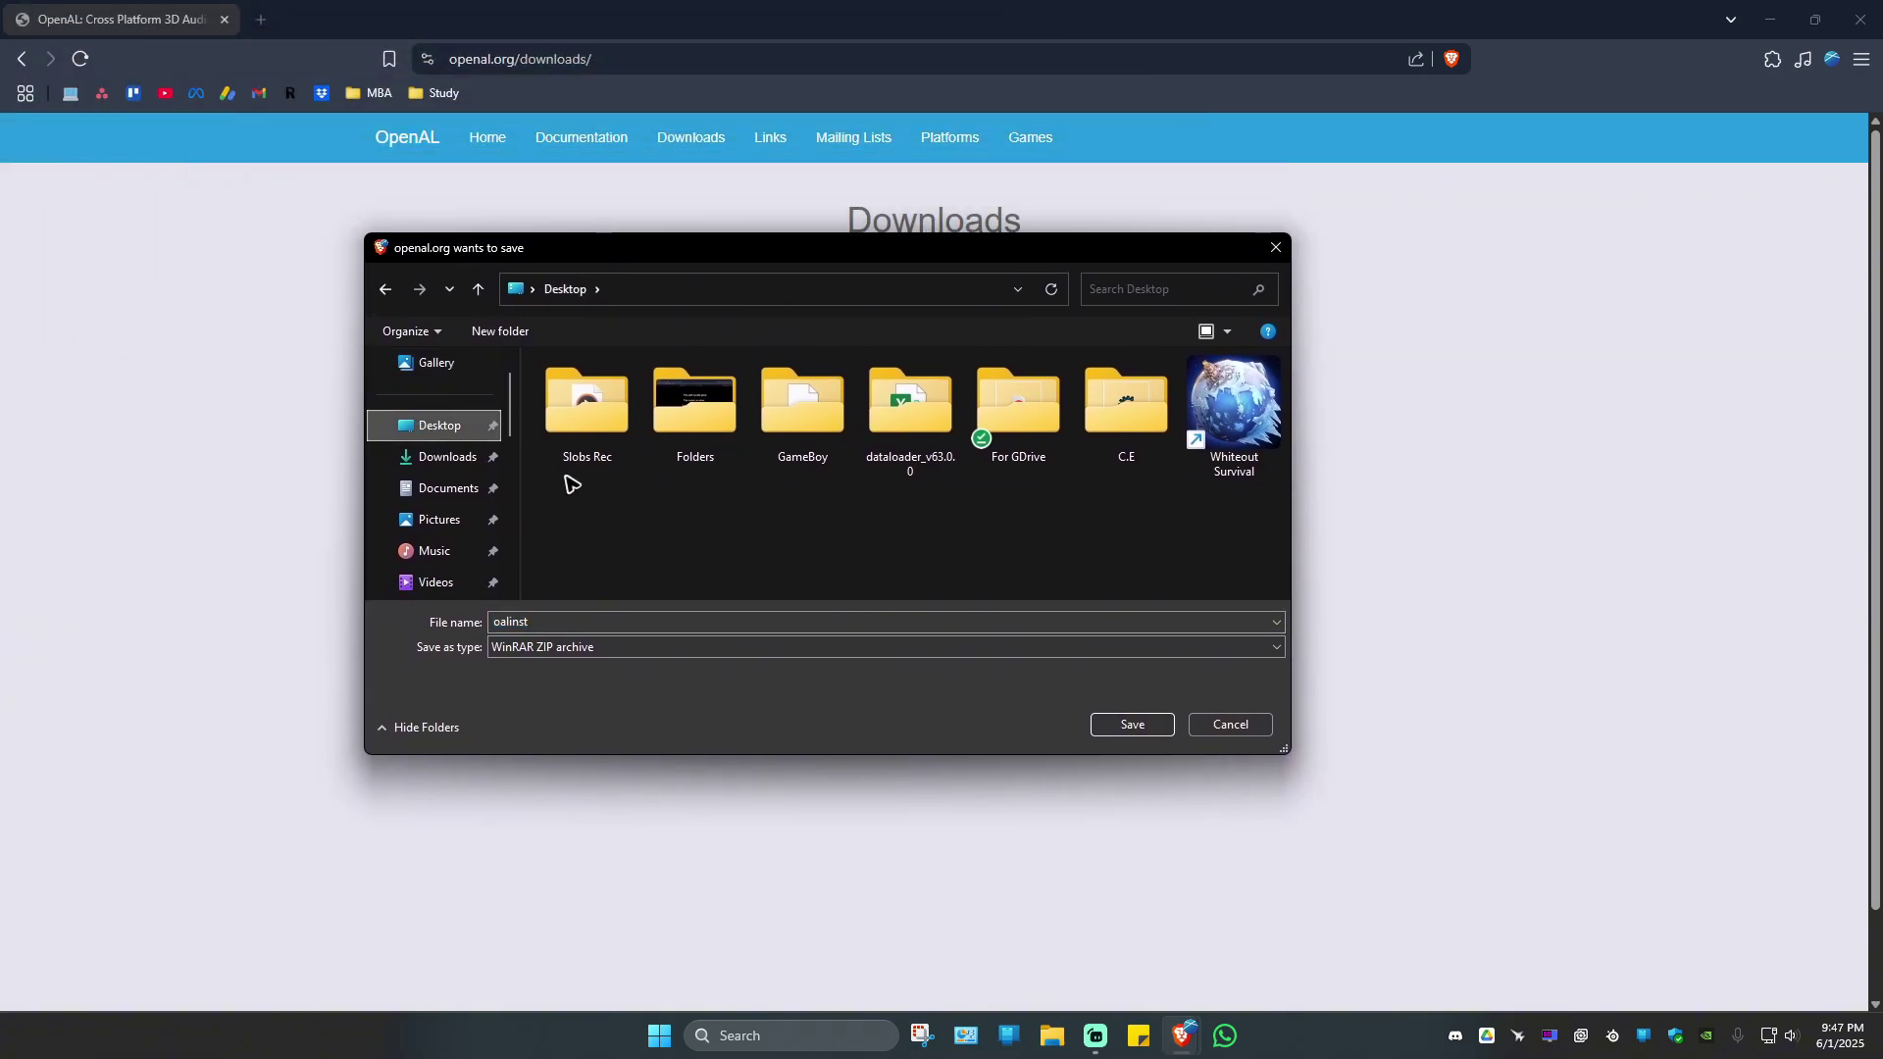
{"action": "left_click", "coordinate": [1130, 724]}
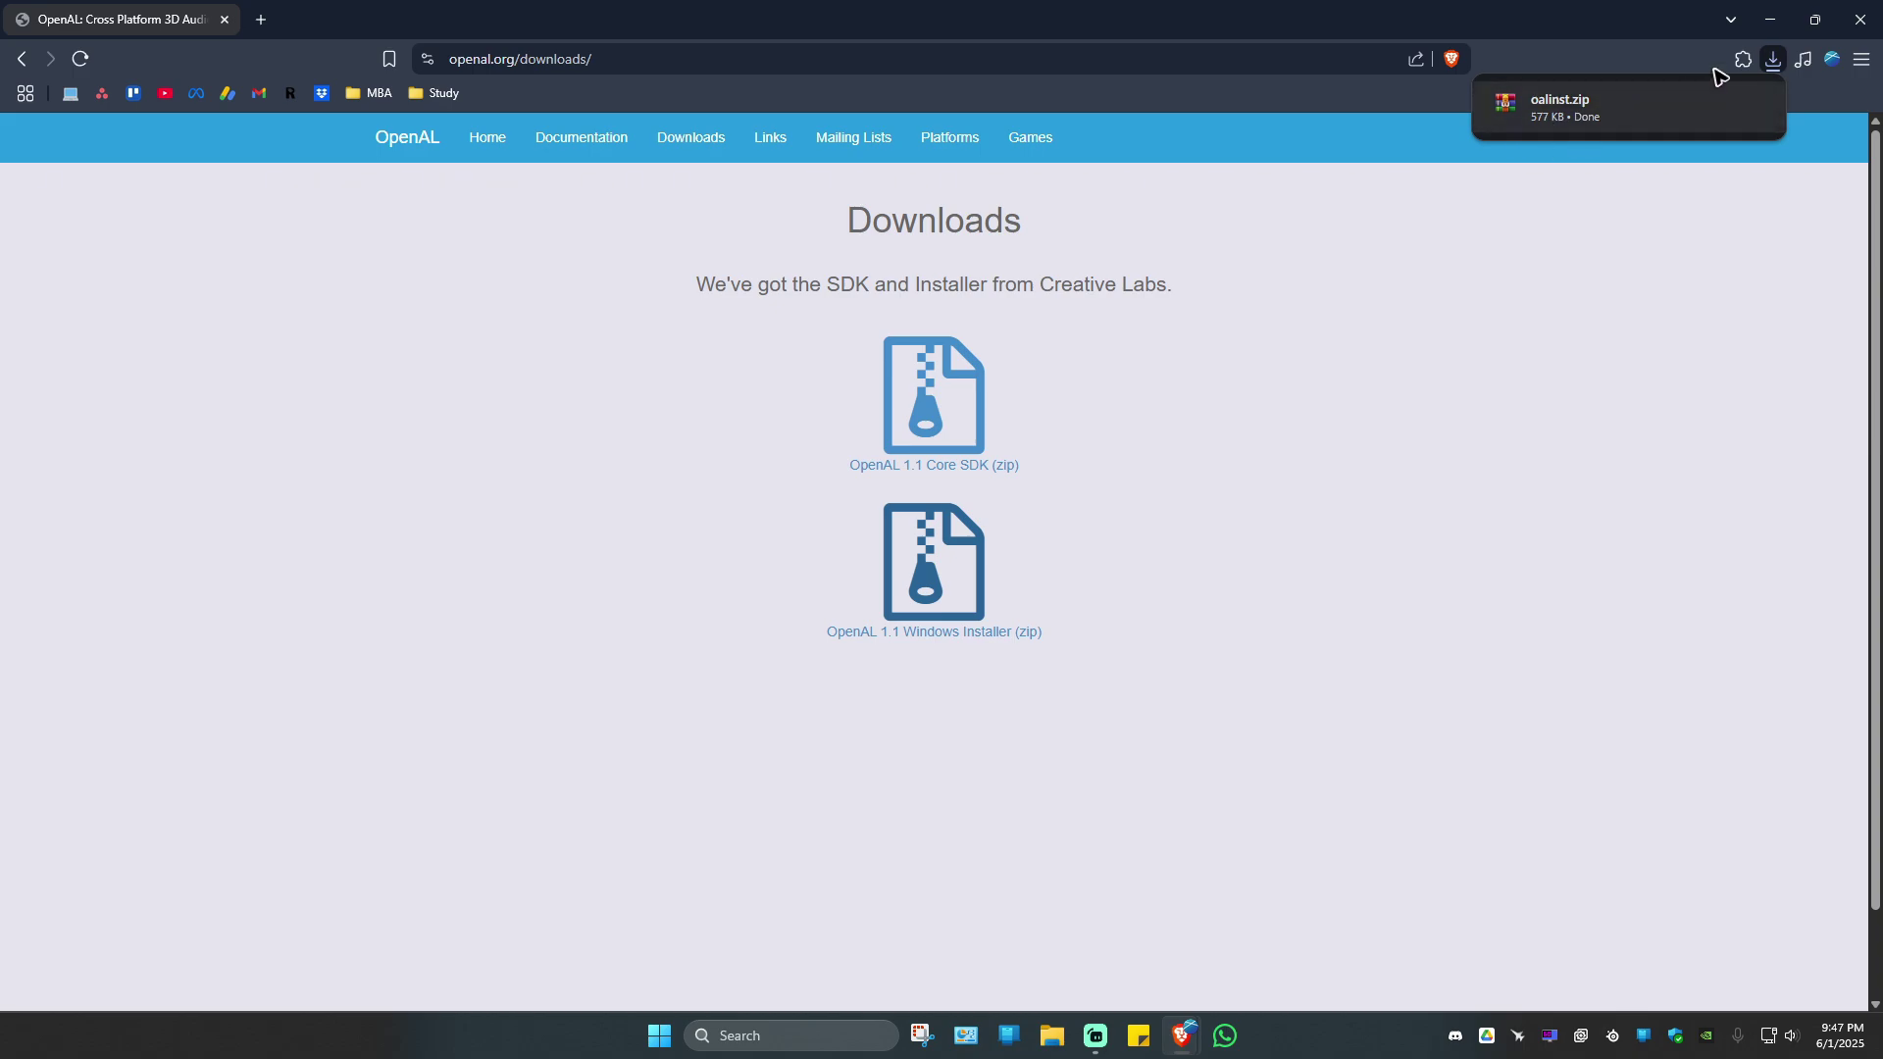
Unpack oalinst.zip with WinRAR Extract Here; place the installer beside the Blender shortcut
{"action": "left_click", "coordinate": [1769, 18]}
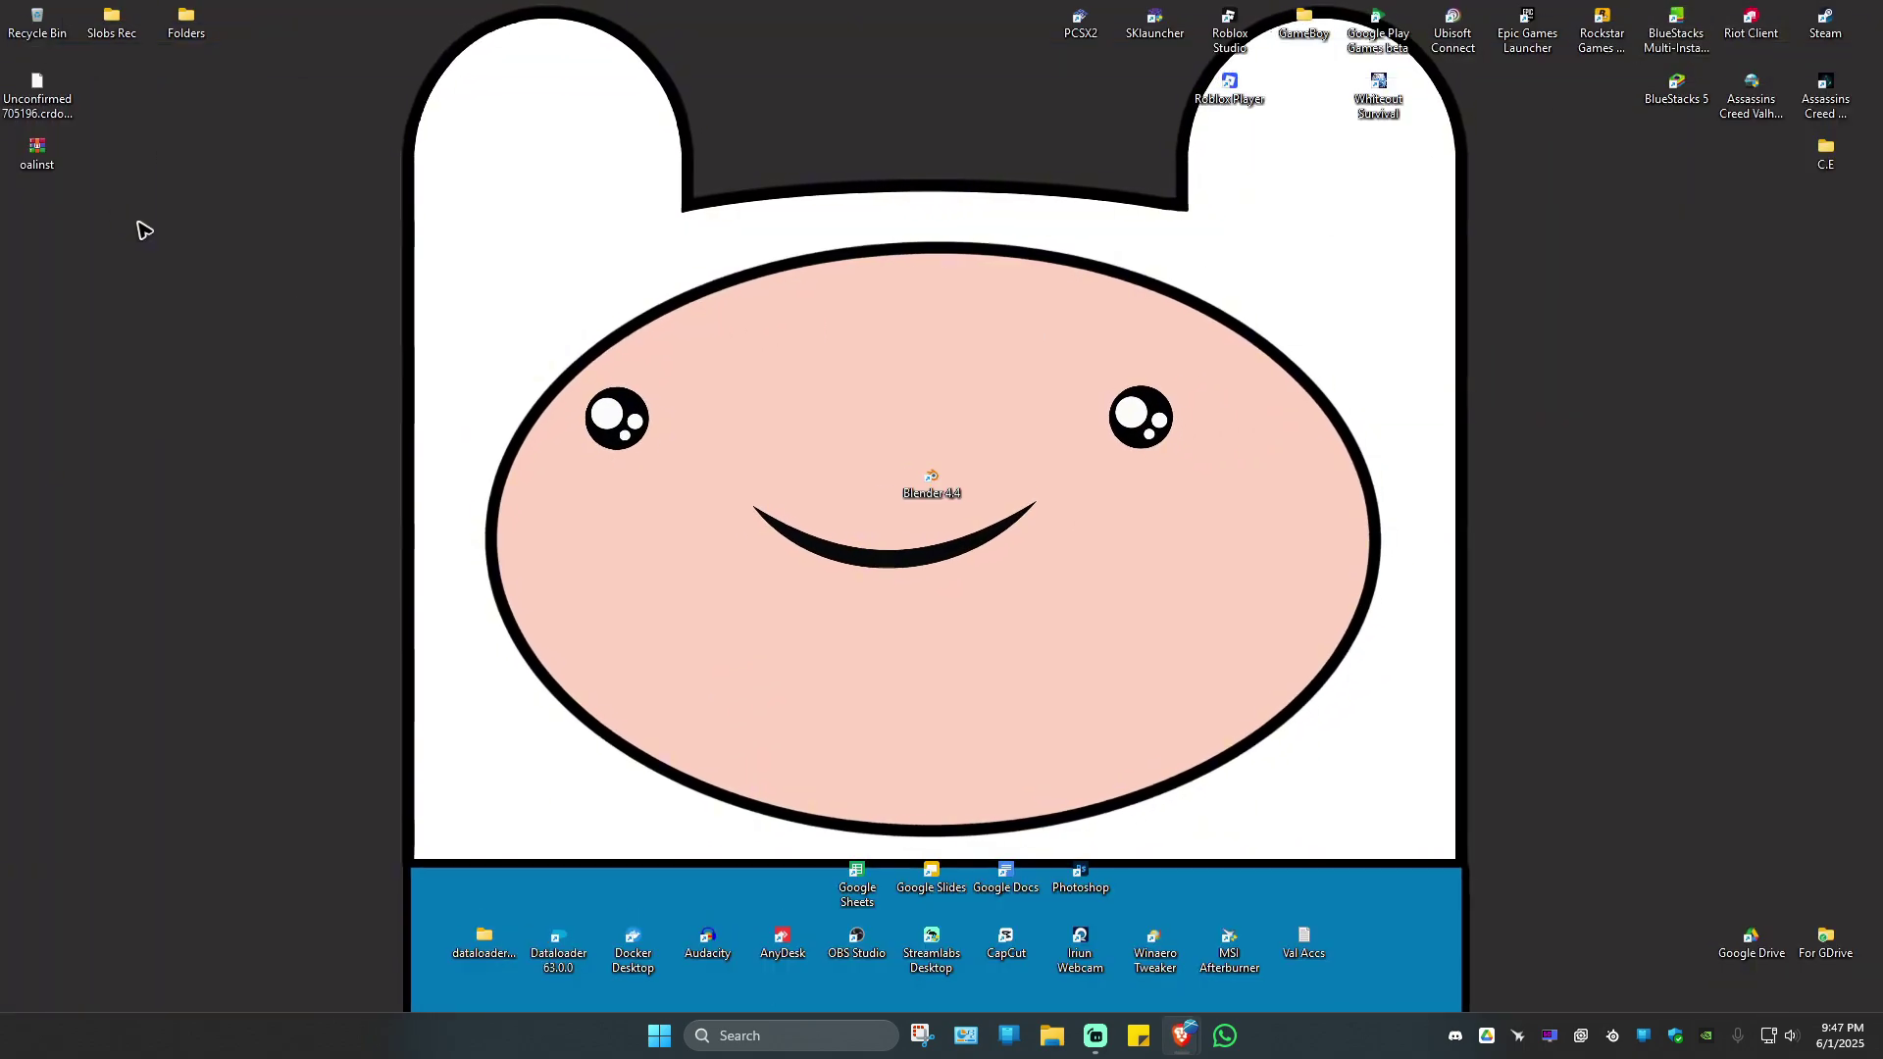
{"action": "left_click_drag", "start_coordinate": [38, 148], "coordinate": [260, 280]}
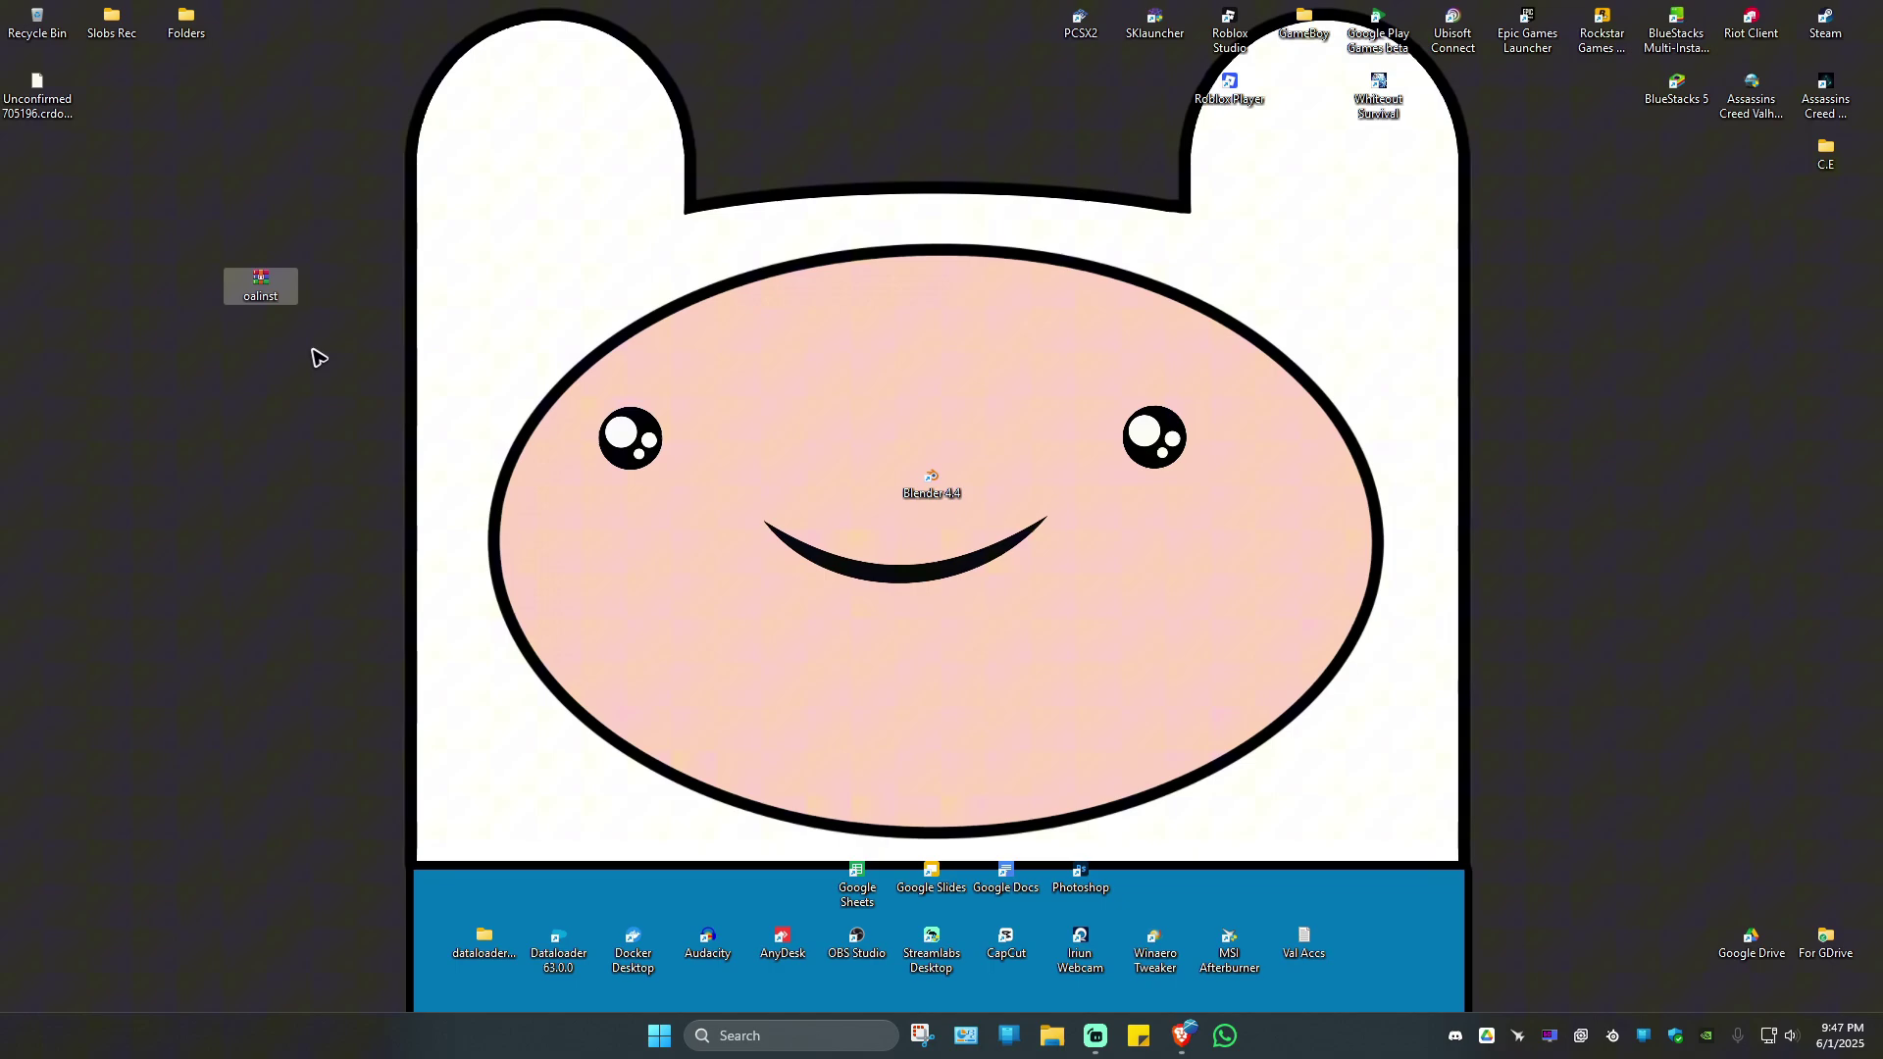
{"action": "right_click", "coordinate": [260, 286]}
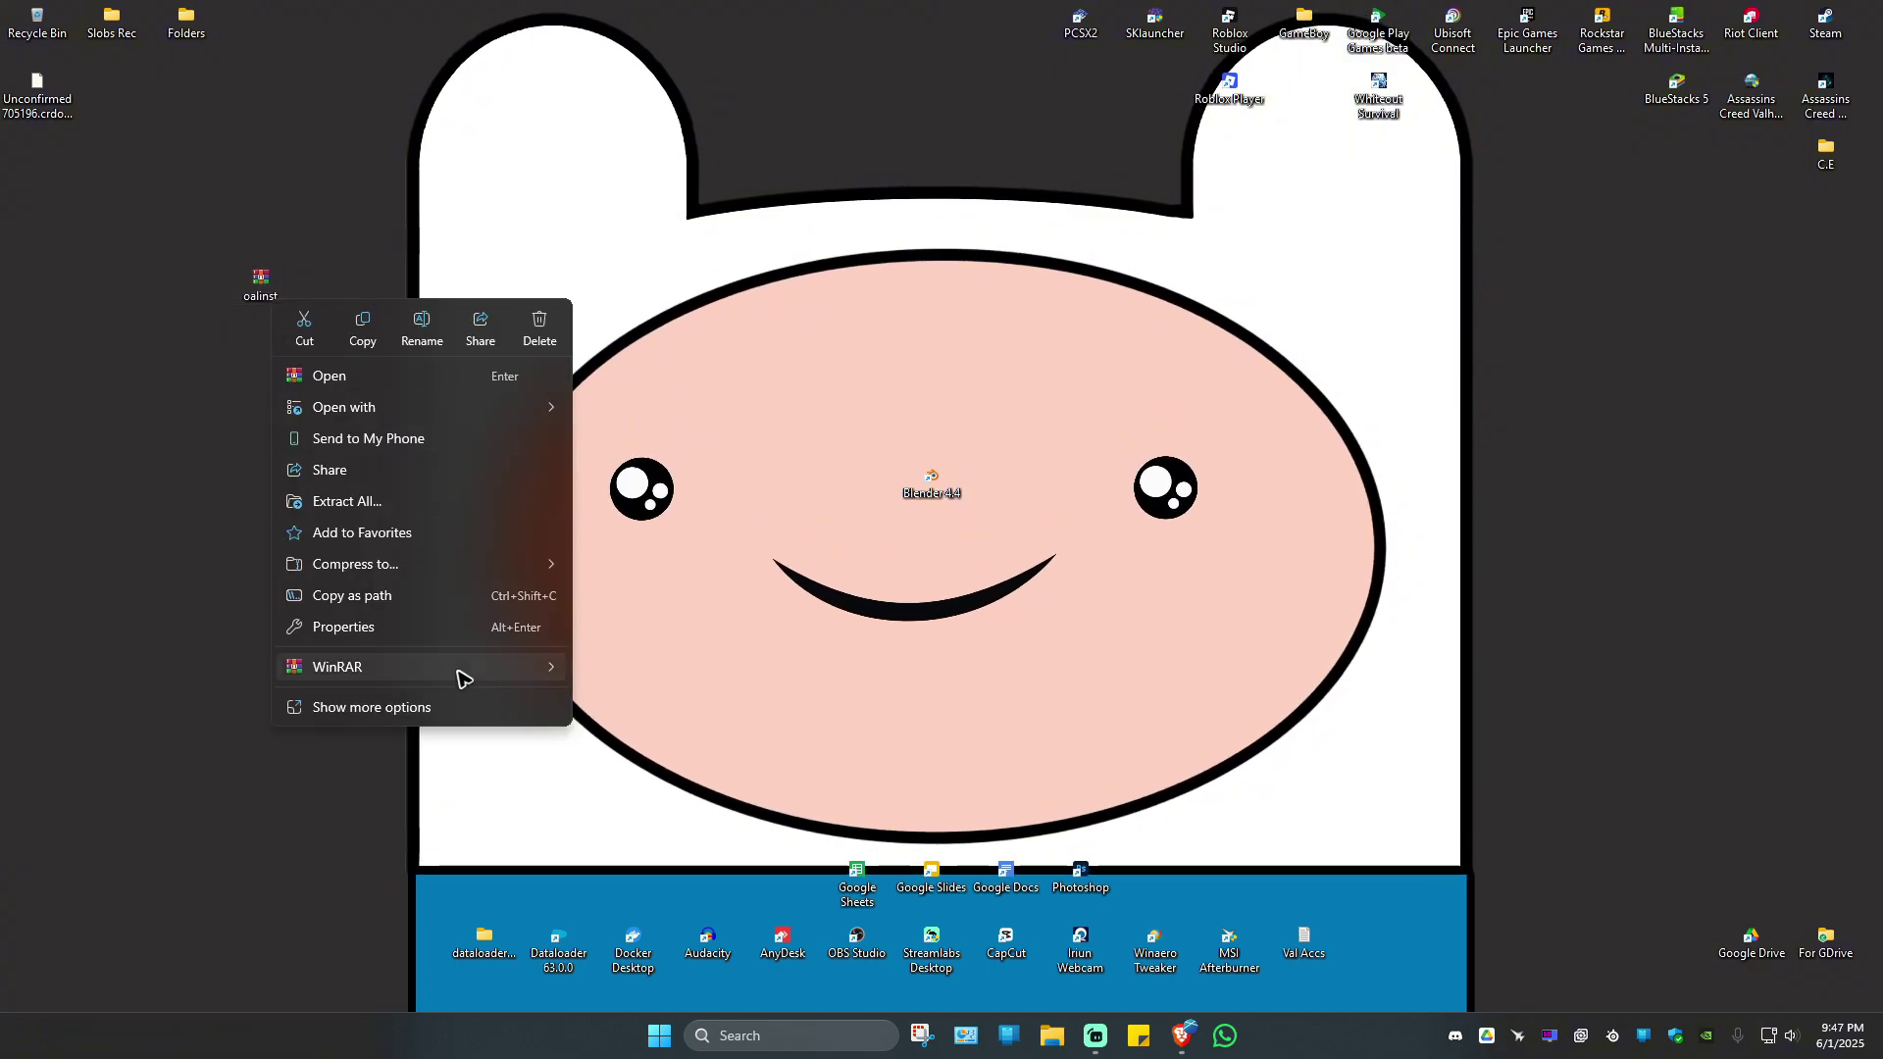
{"action": "mouse_move", "coordinate": [337, 665]}
{"action": "left_click", "coordinate": [655, 763]}
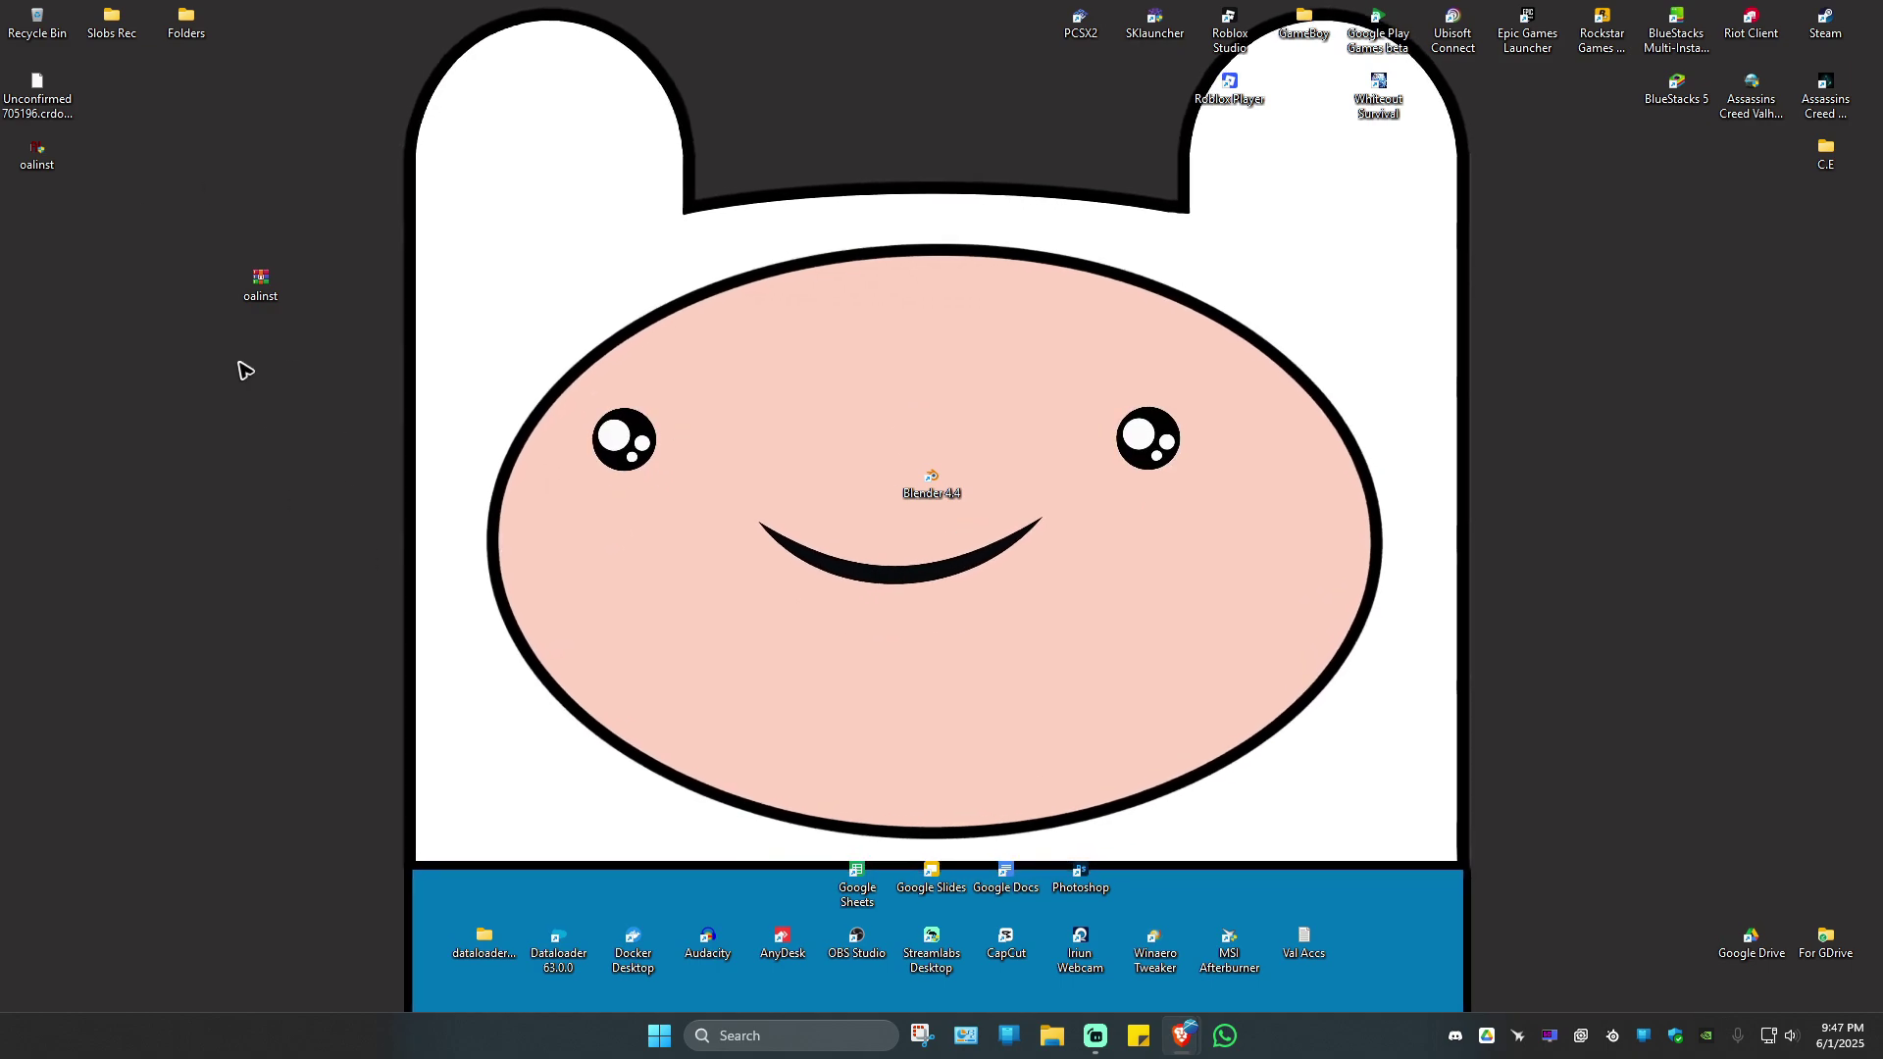
{"action": "mouse_move", "coordinate": [37, 155]}
{"action": "left_mouse_down"}
{"action": "mouse_move", "coordinate": [170, 138]}
{"action": "mouse_move", "coordinate": [185, 90]}
{"action": "left_mouse_up"}
{"action": "mouse_move", "coordinate": [37, 159]}
{"action": "left_mouse_down"}
{"action": "mouse_move", "coordinate": [482, 689]}
{"action": "mouse_move", "coordinate": [857, 485]}
{"action": "left_mouse_up"}
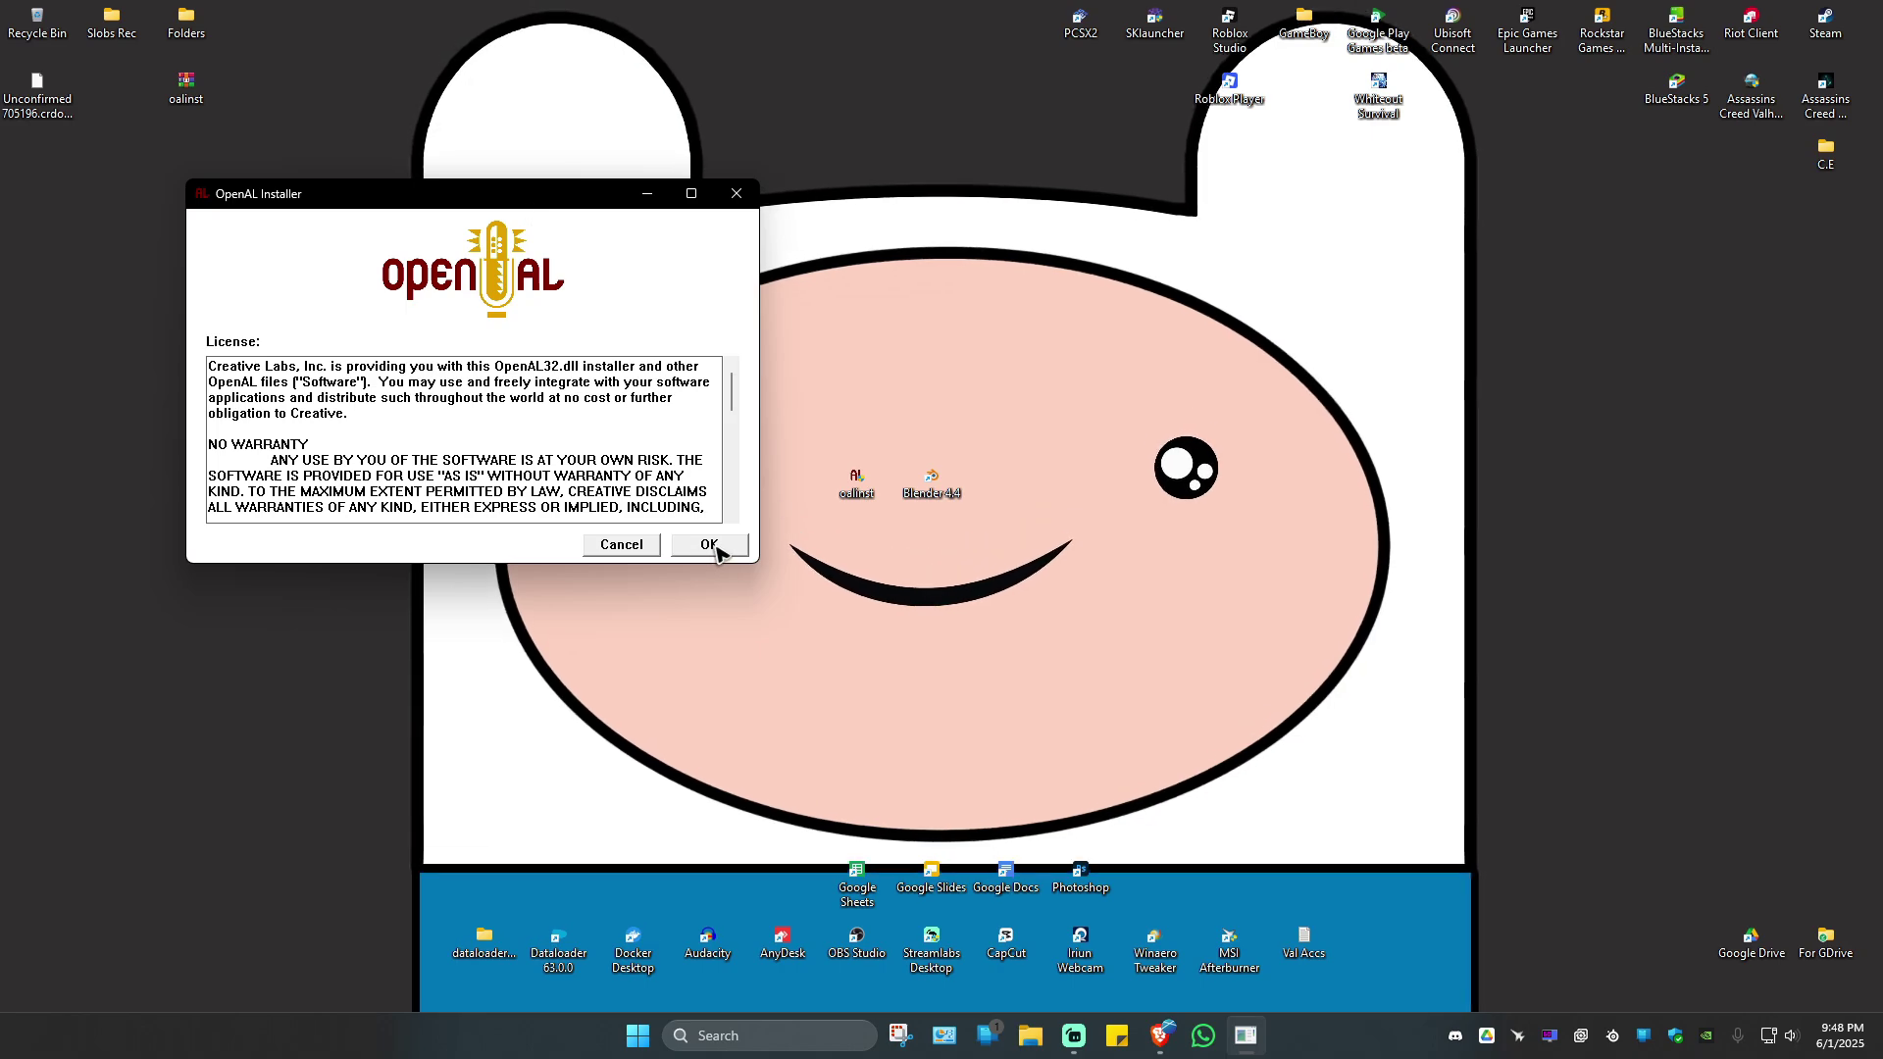
Accept the OpenAL license and dismiss the Installation complete message
{"action": "left_click", "coordinate": [717, 550]}
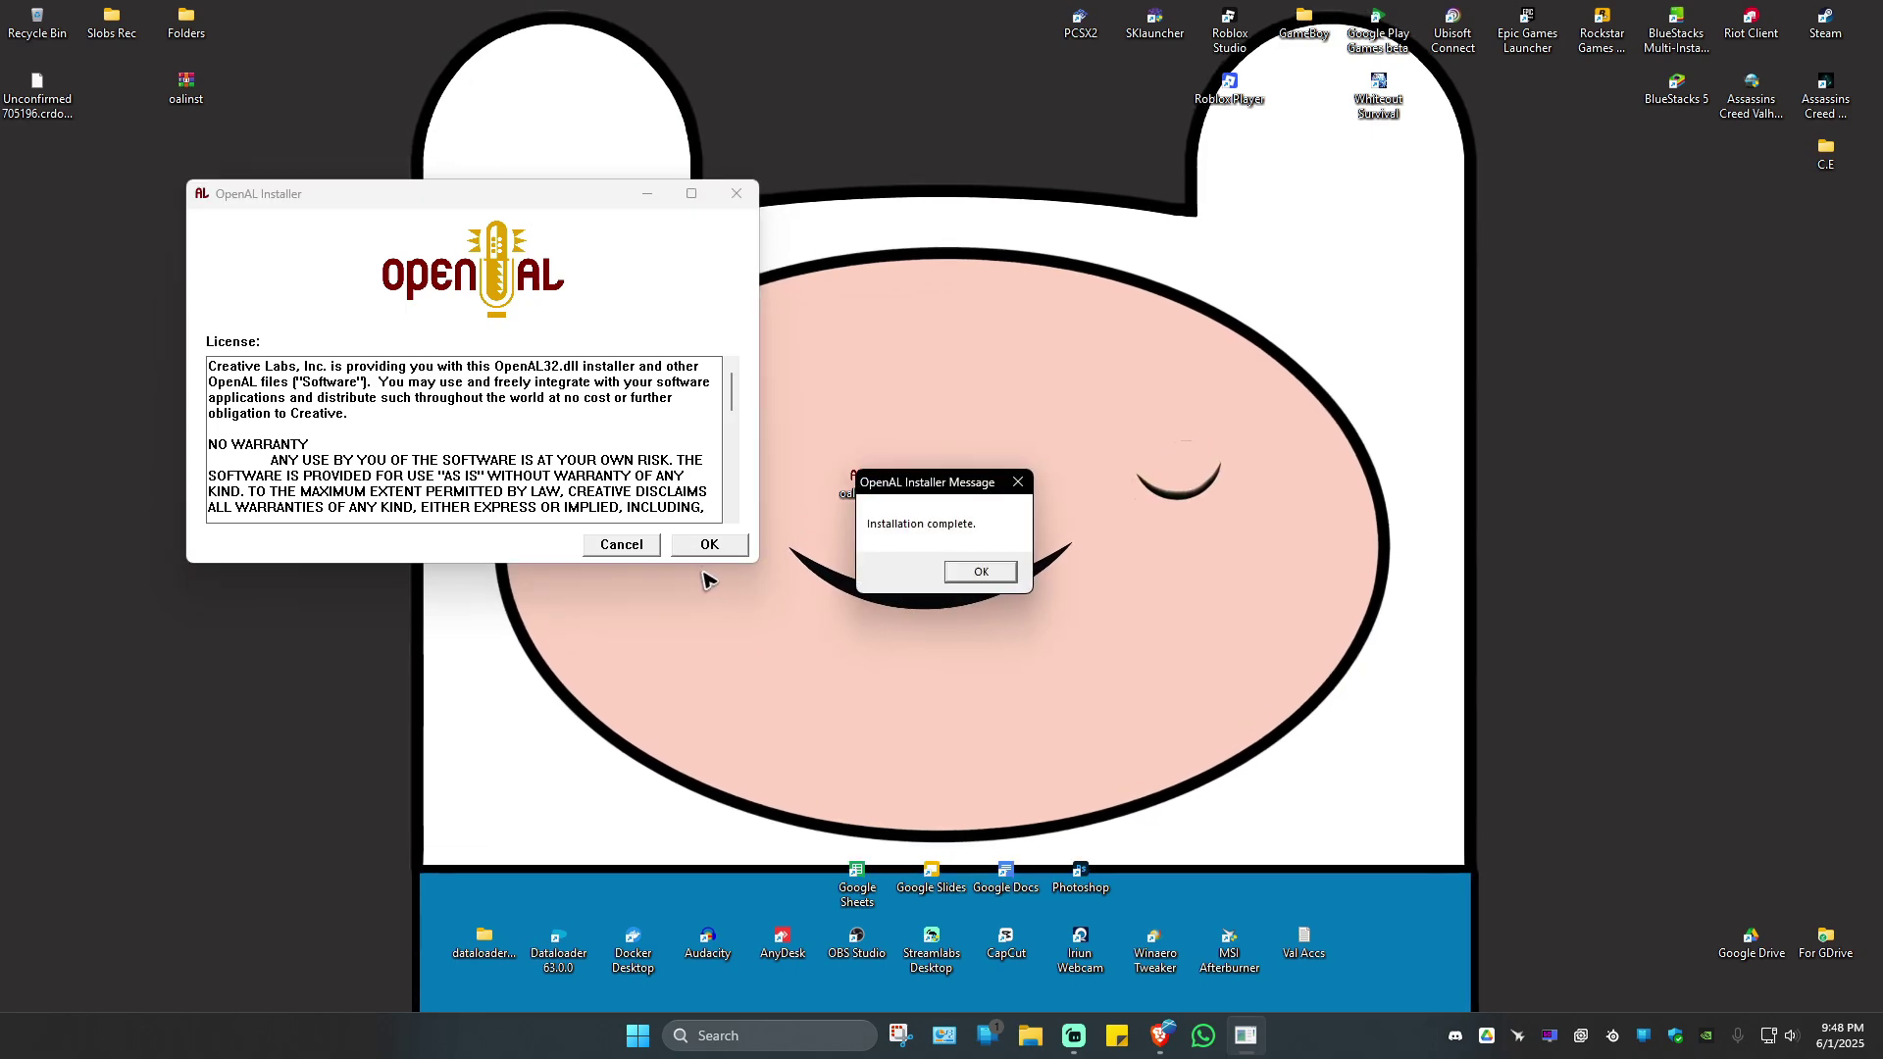
{"action": "left_click", "coordinate": [981, 572]}
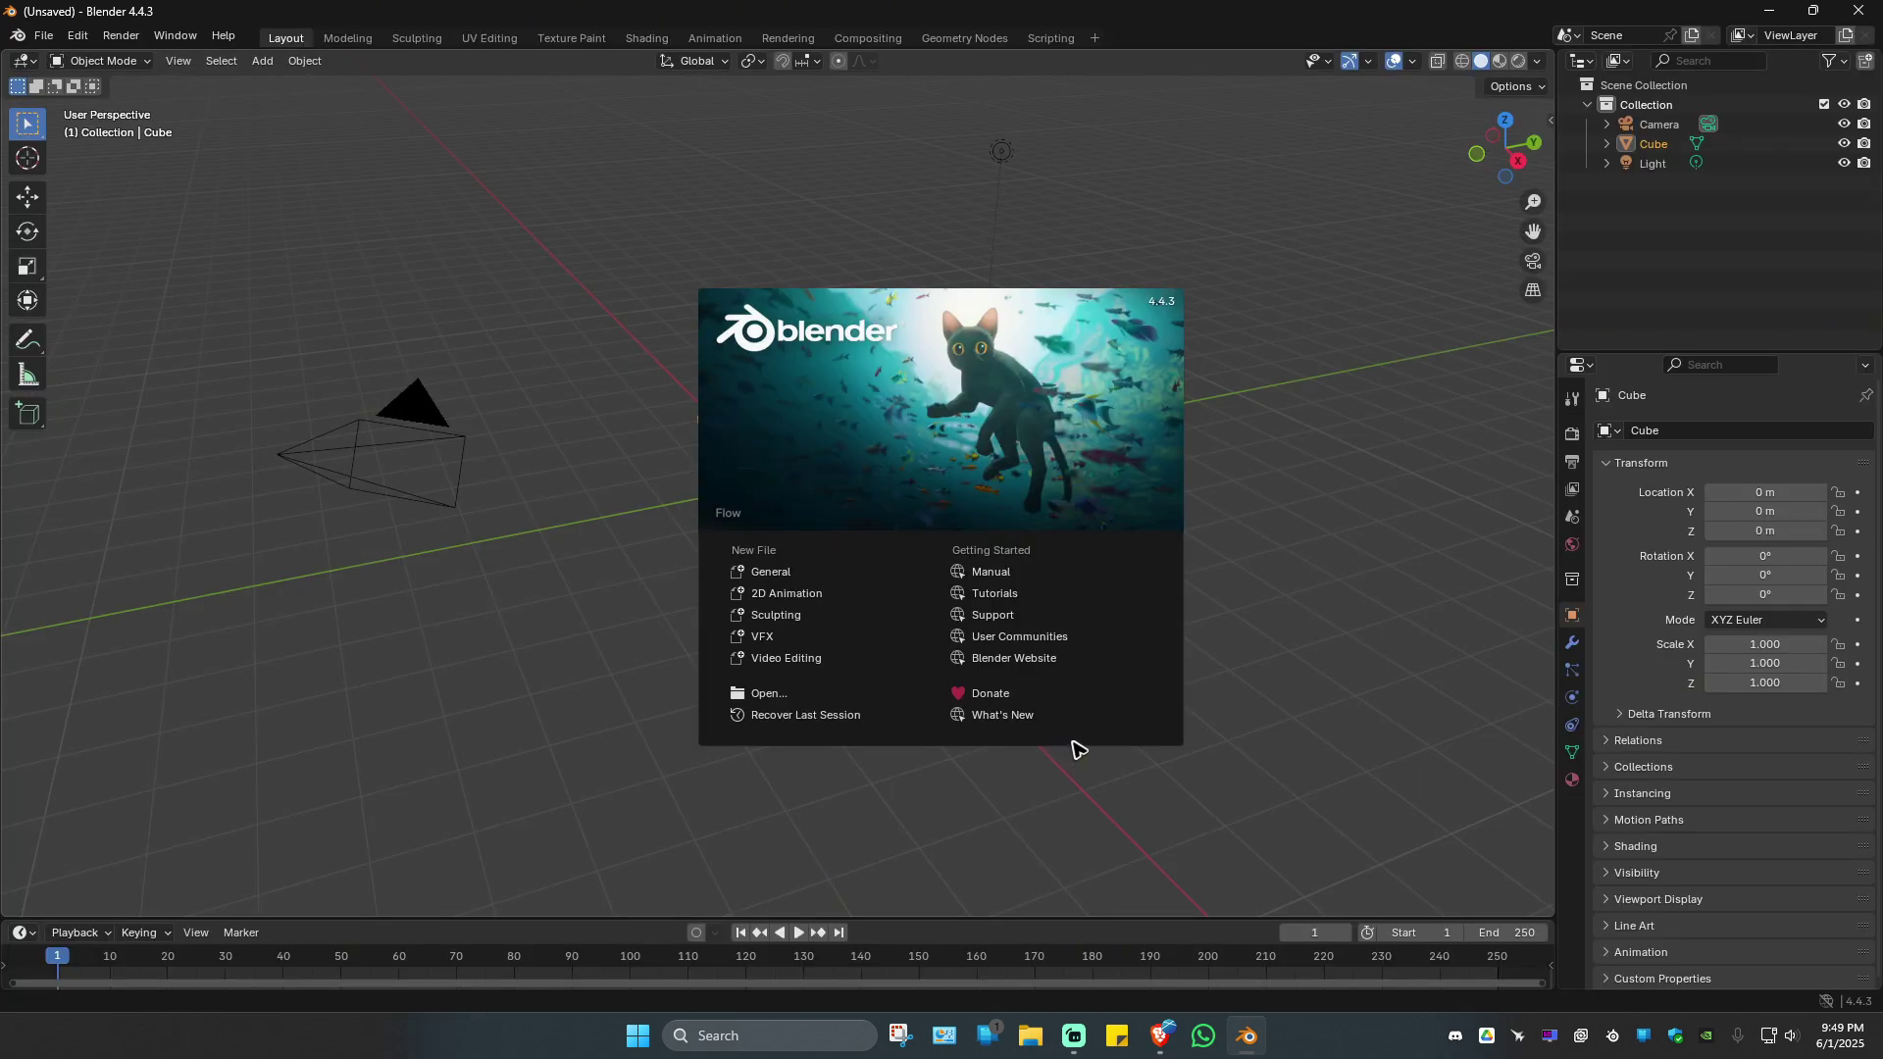
{"action": "left_click", "coordinate": [1180, 262]}
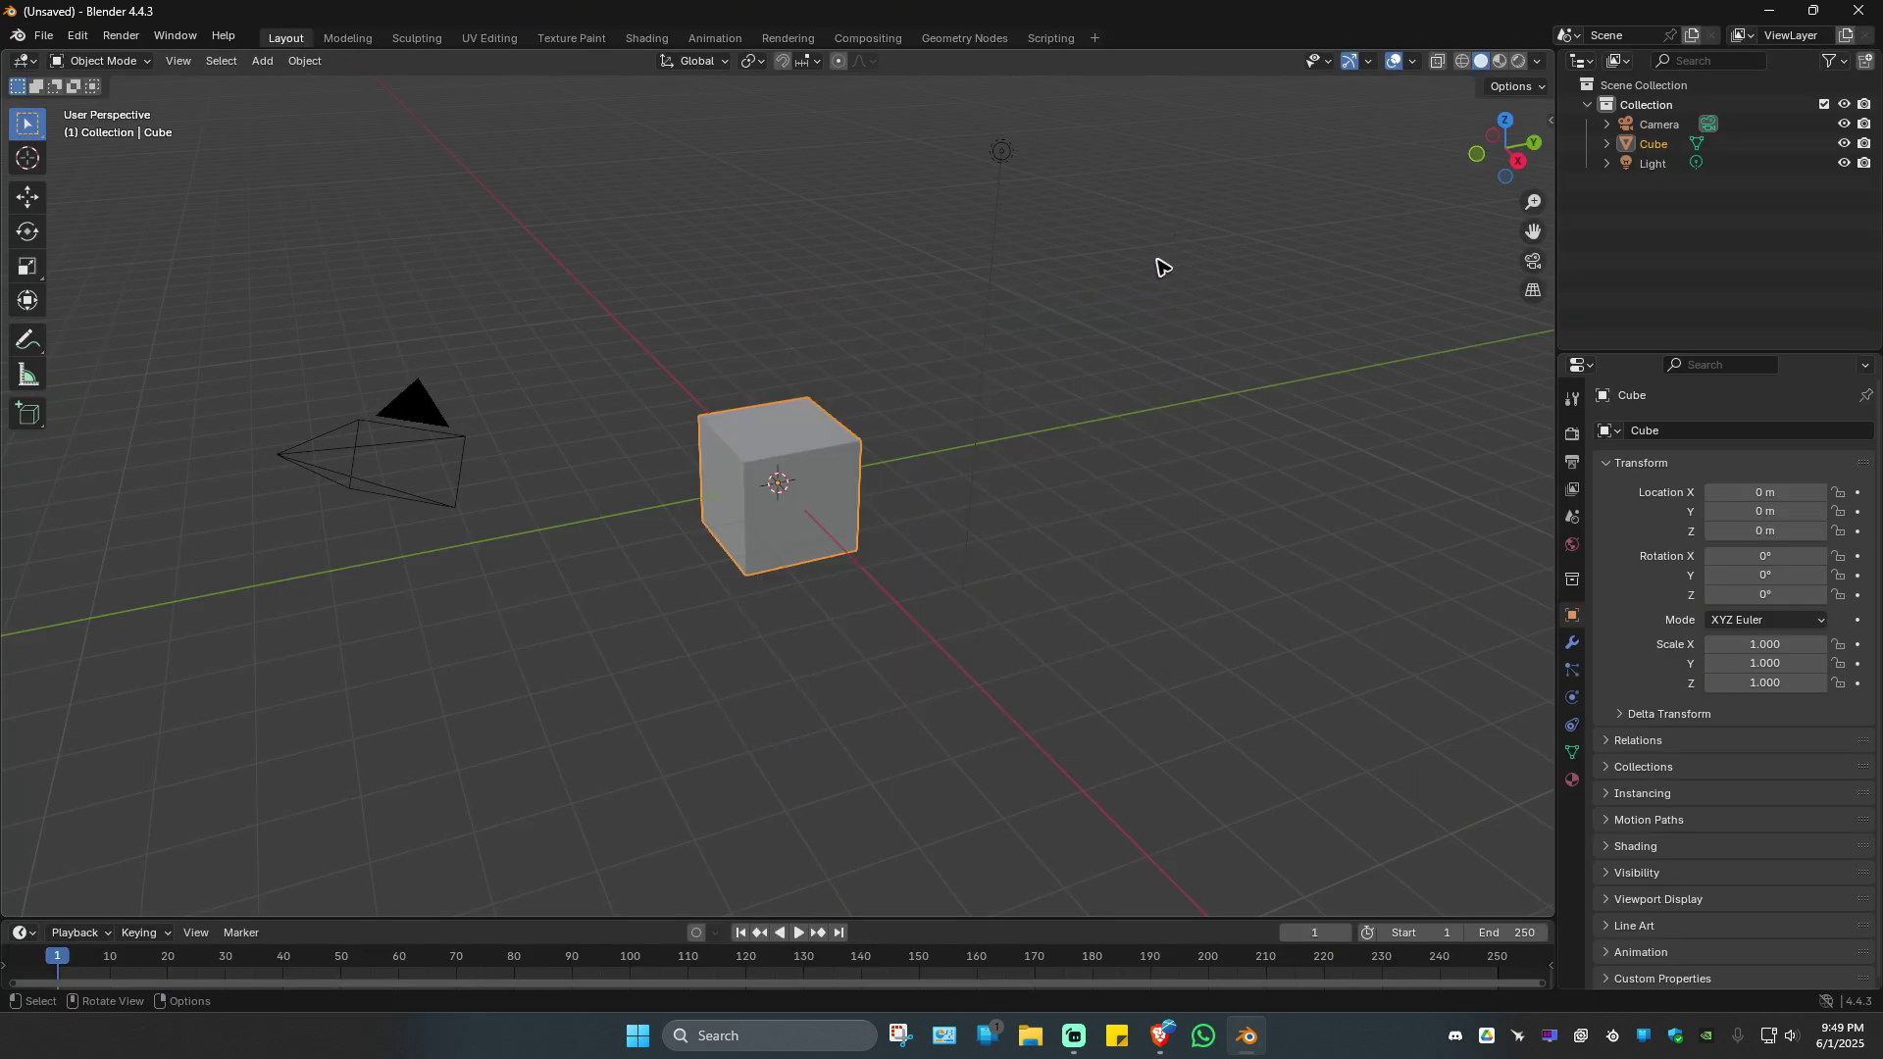
{"action": "key", "text": "alt+F4"}
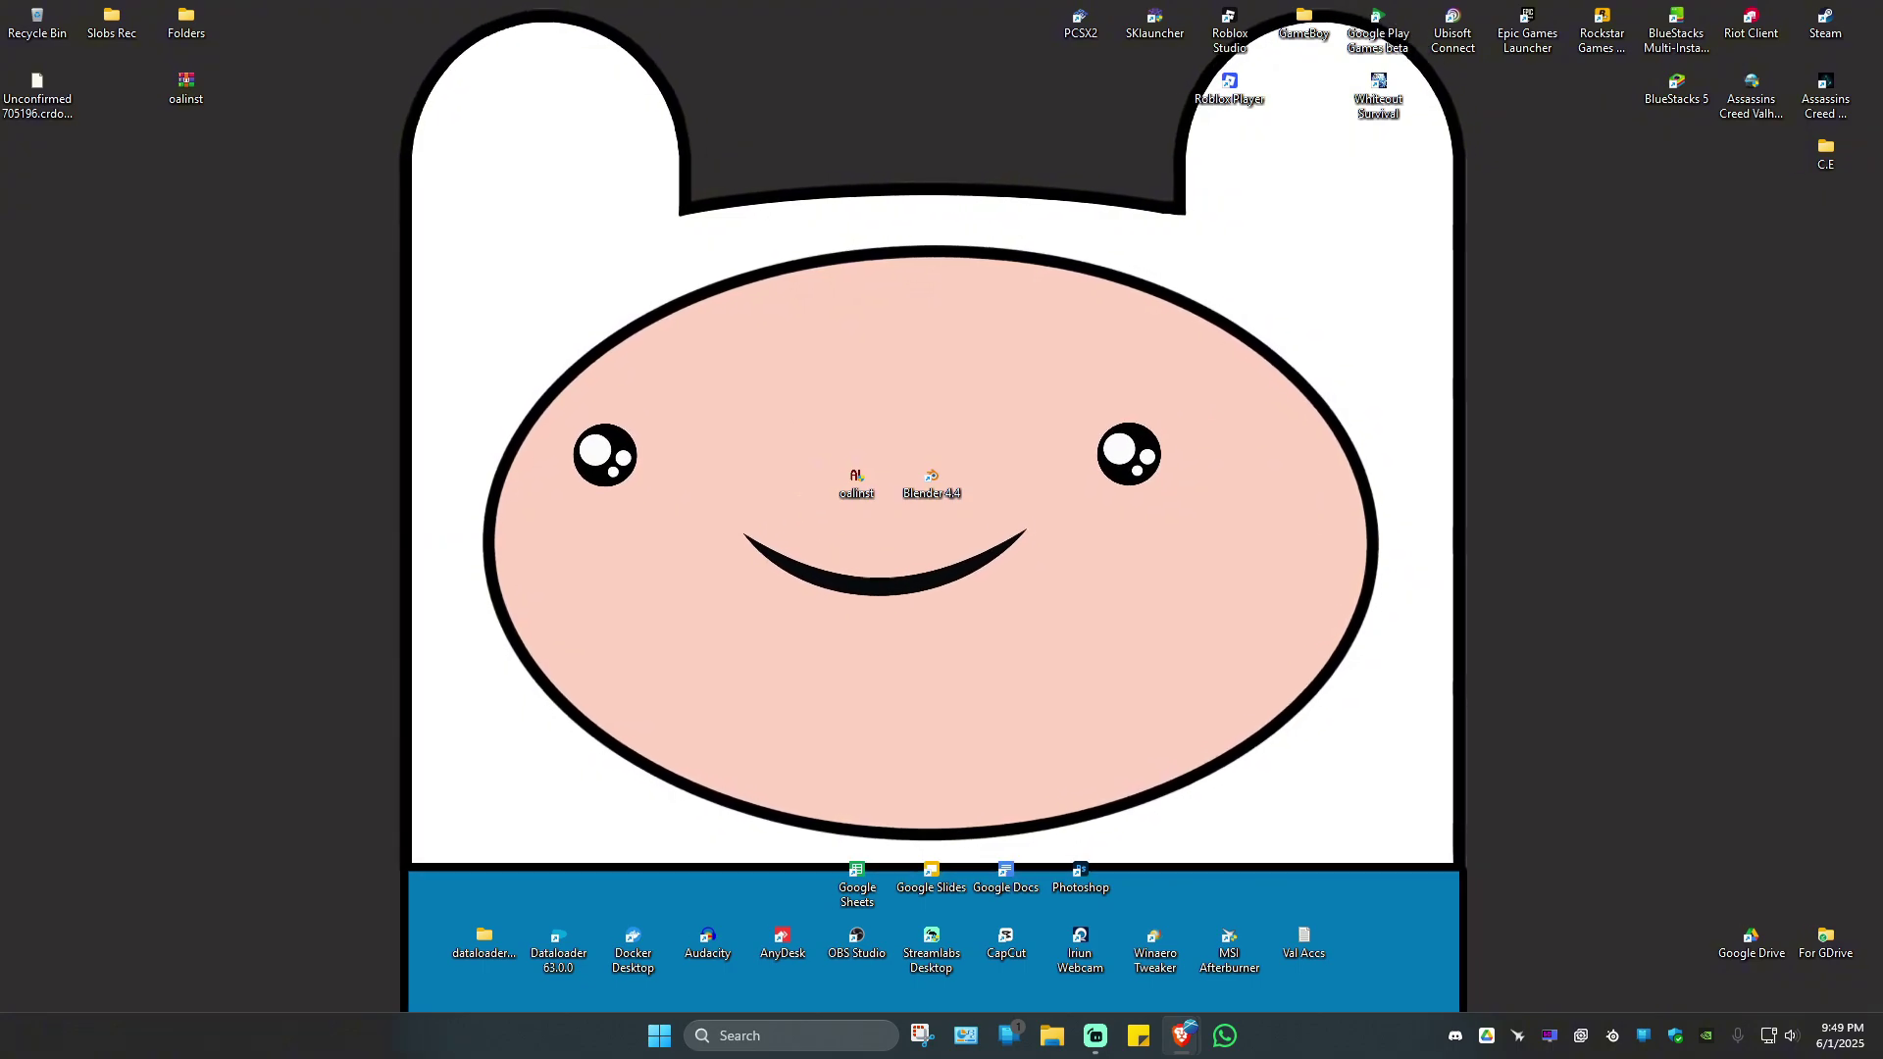
{"action": "left_click", "coordinate": [1182, 1033]}
{"action": "mouse_move", "coordinate": [817, 316]}
{"action": "left_mouse_down"}
{"action": "mouse_move", "coordinate": [1023, 86]}
{"action": "mouse_move", "coordinate": [1015, 3]}
{"action": "left_mouse_up"}
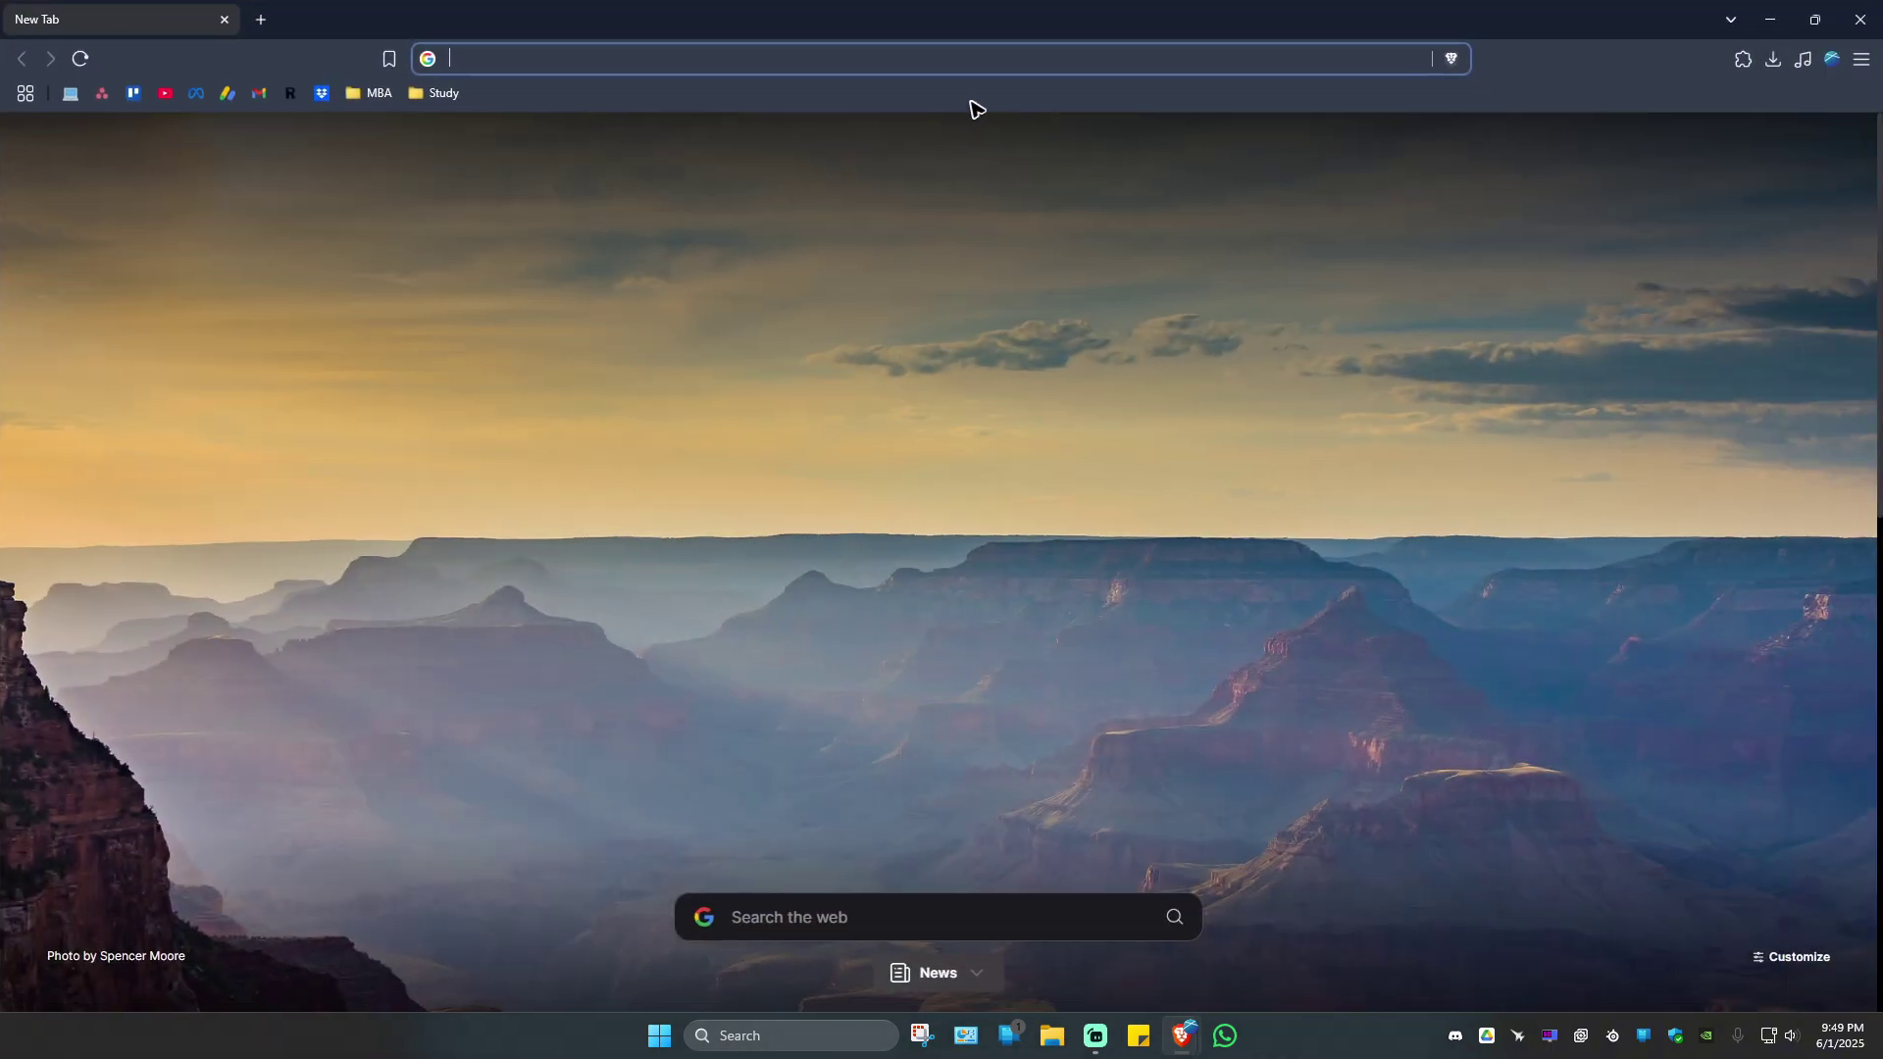
{"action": "type", "text": "open"}
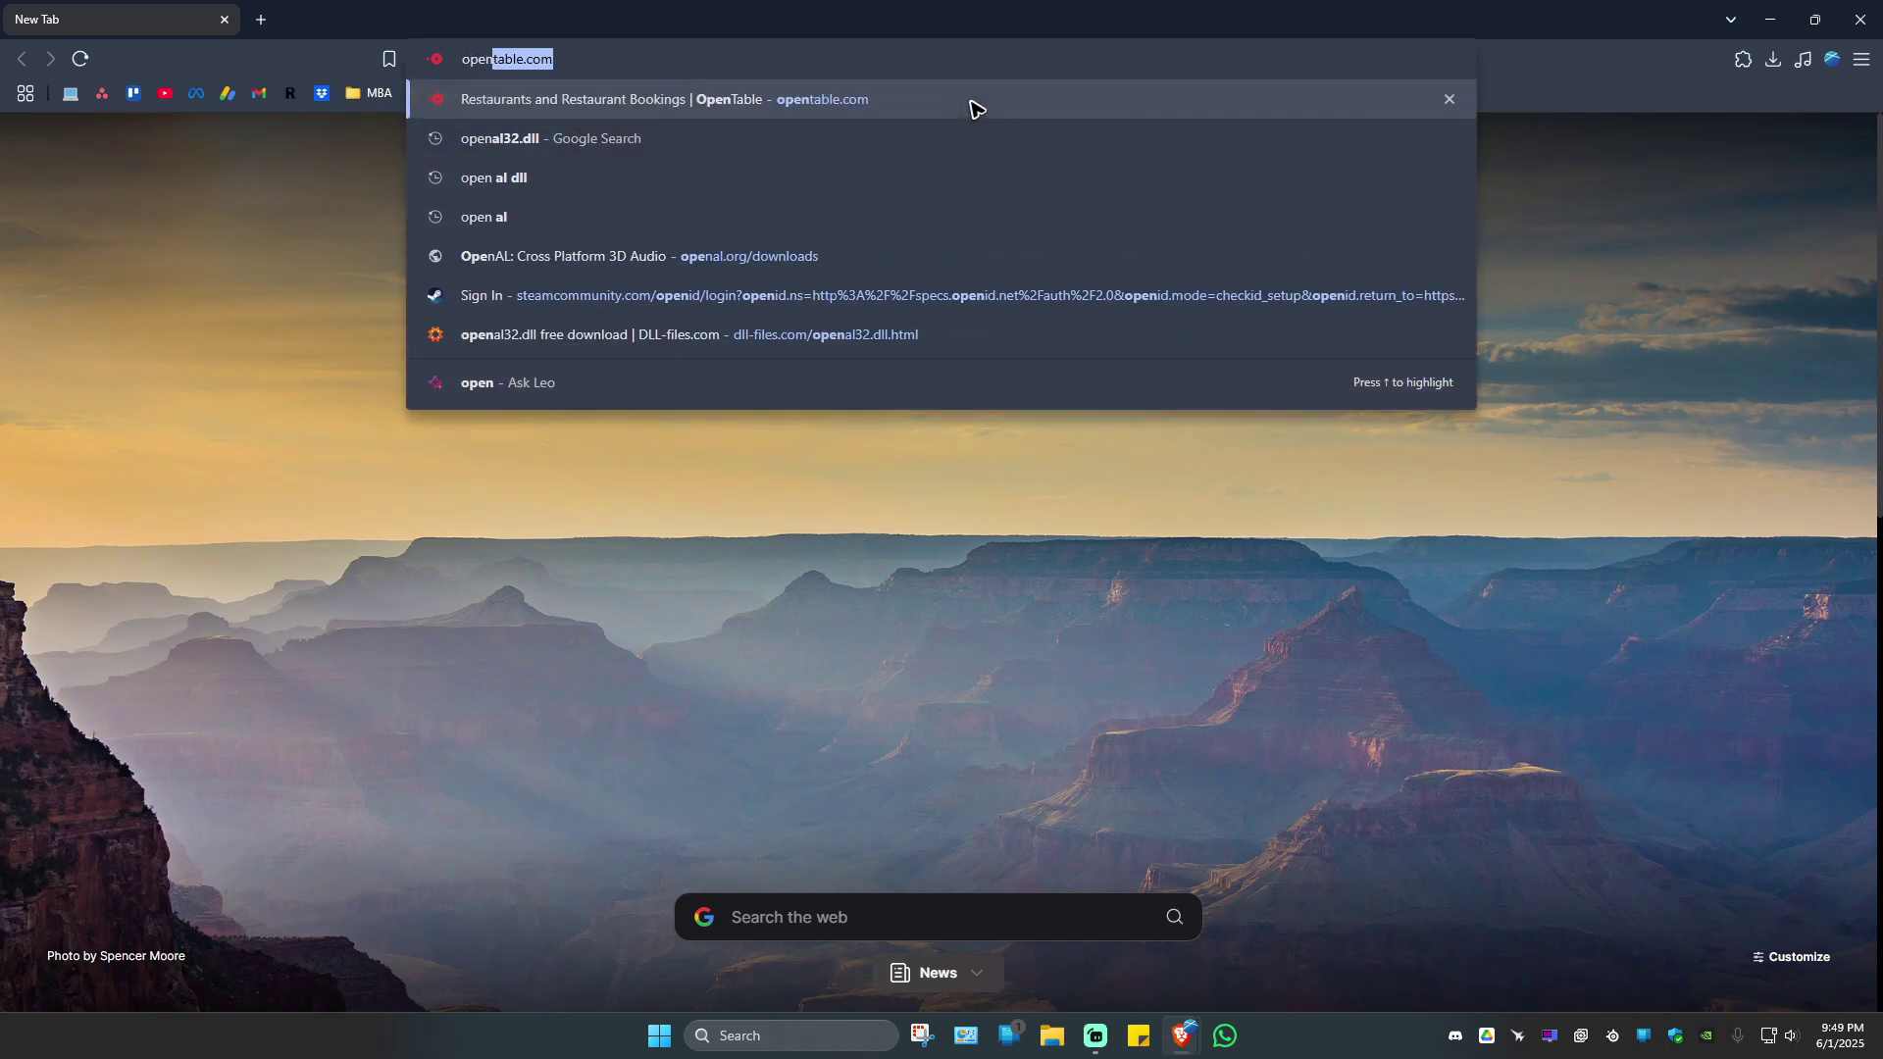
{"action": "type", "text": "al32.d"}
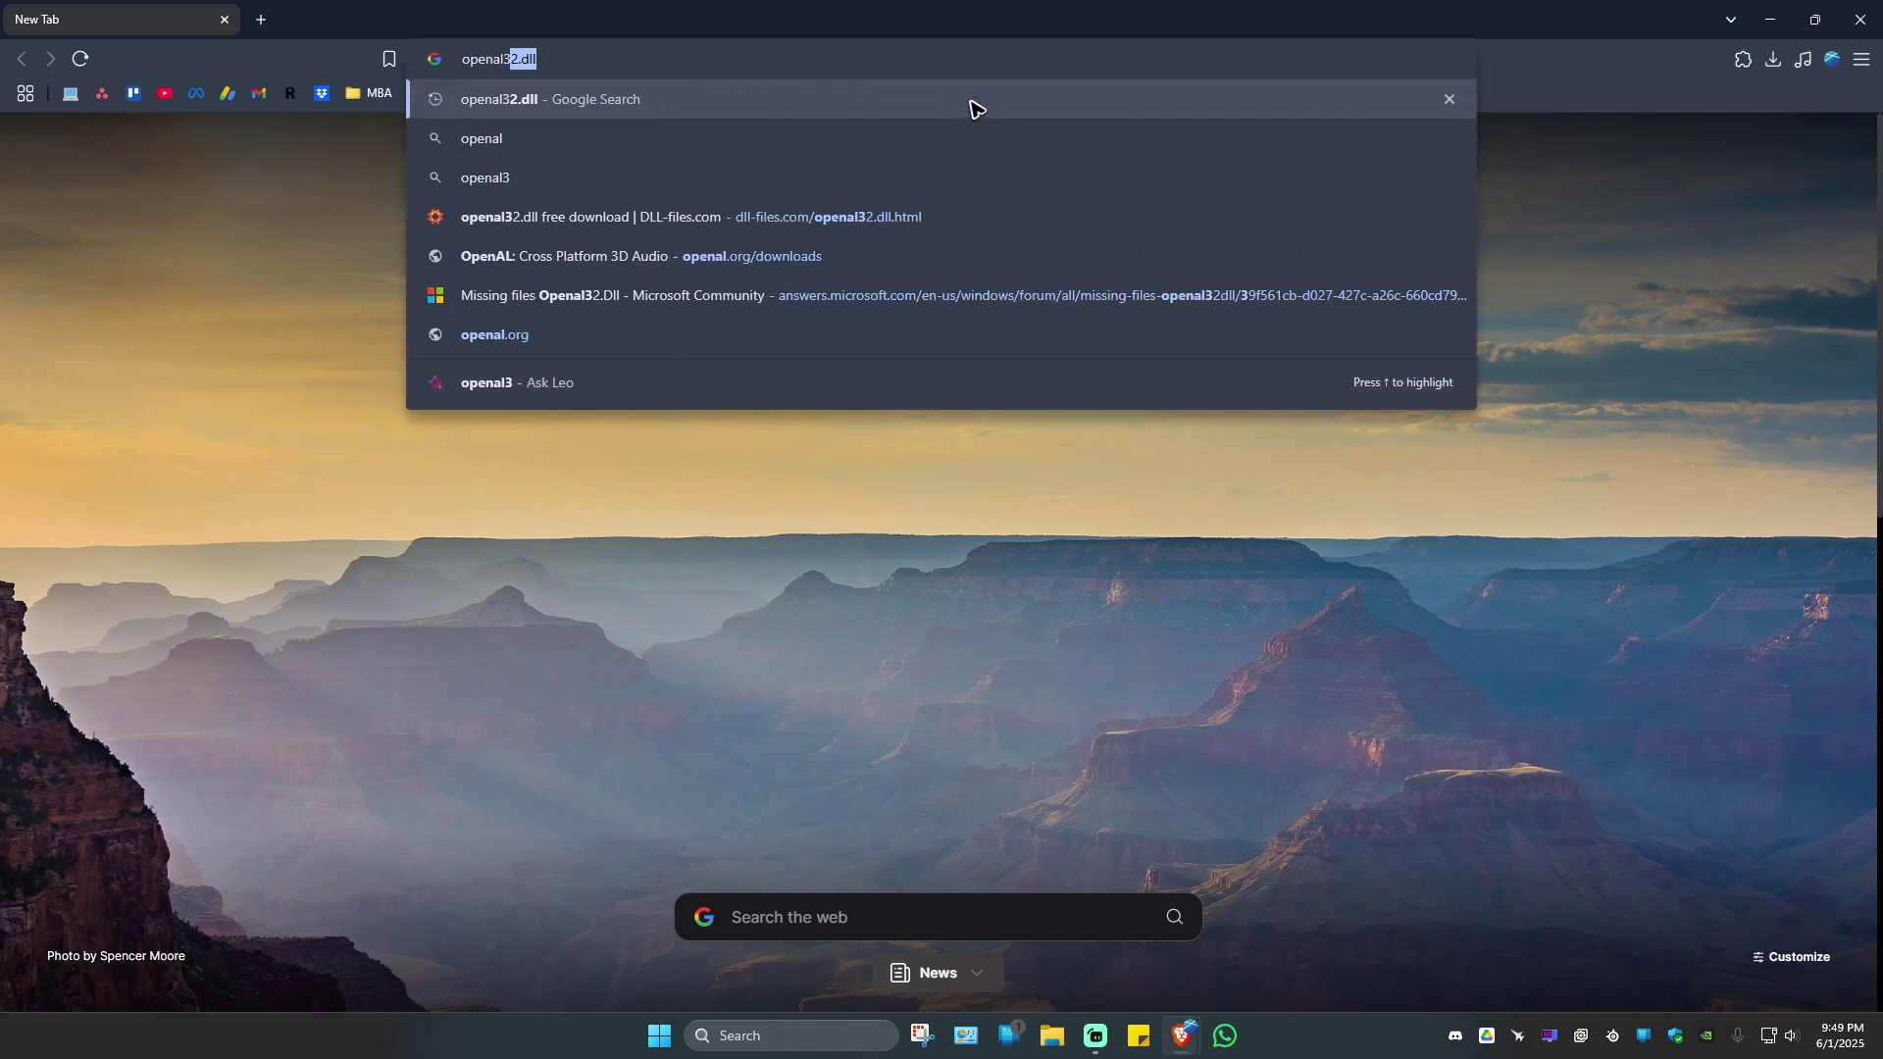
{"action": "type", "text": "ll"}
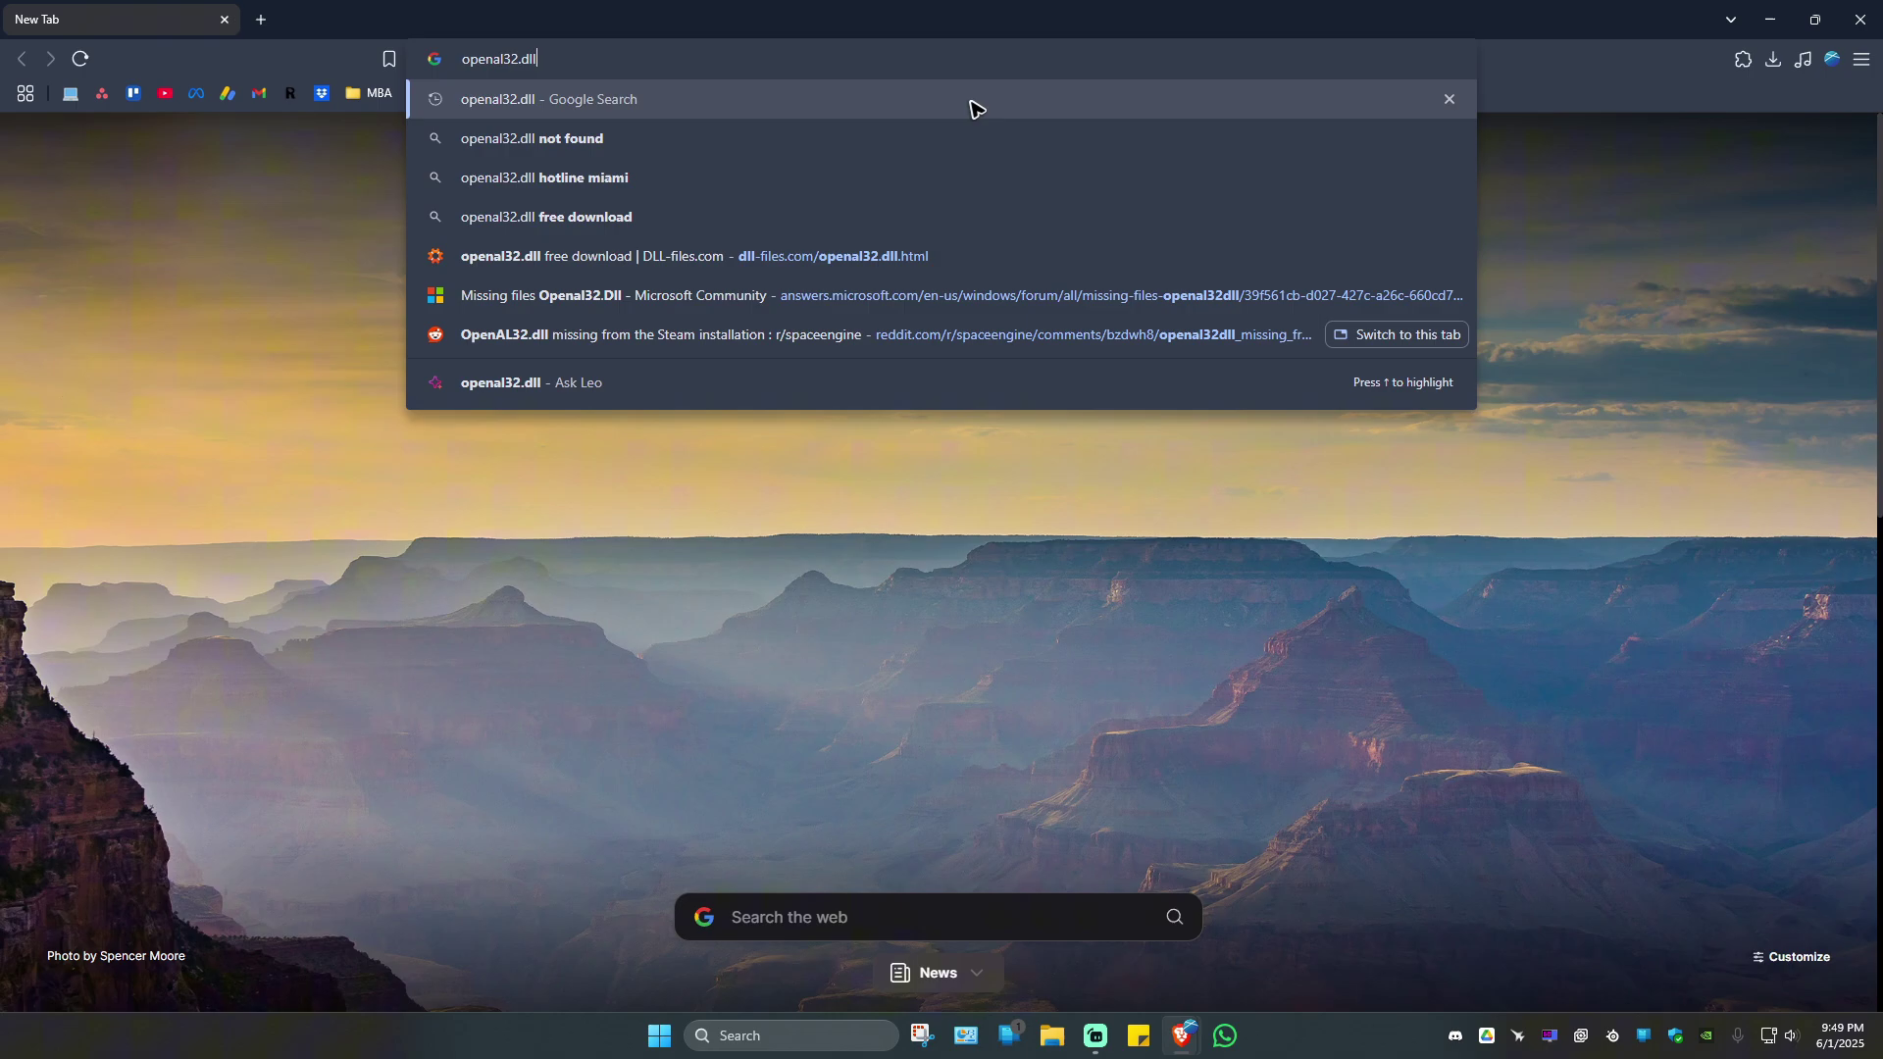
{"action": "key", "text": "Return"}
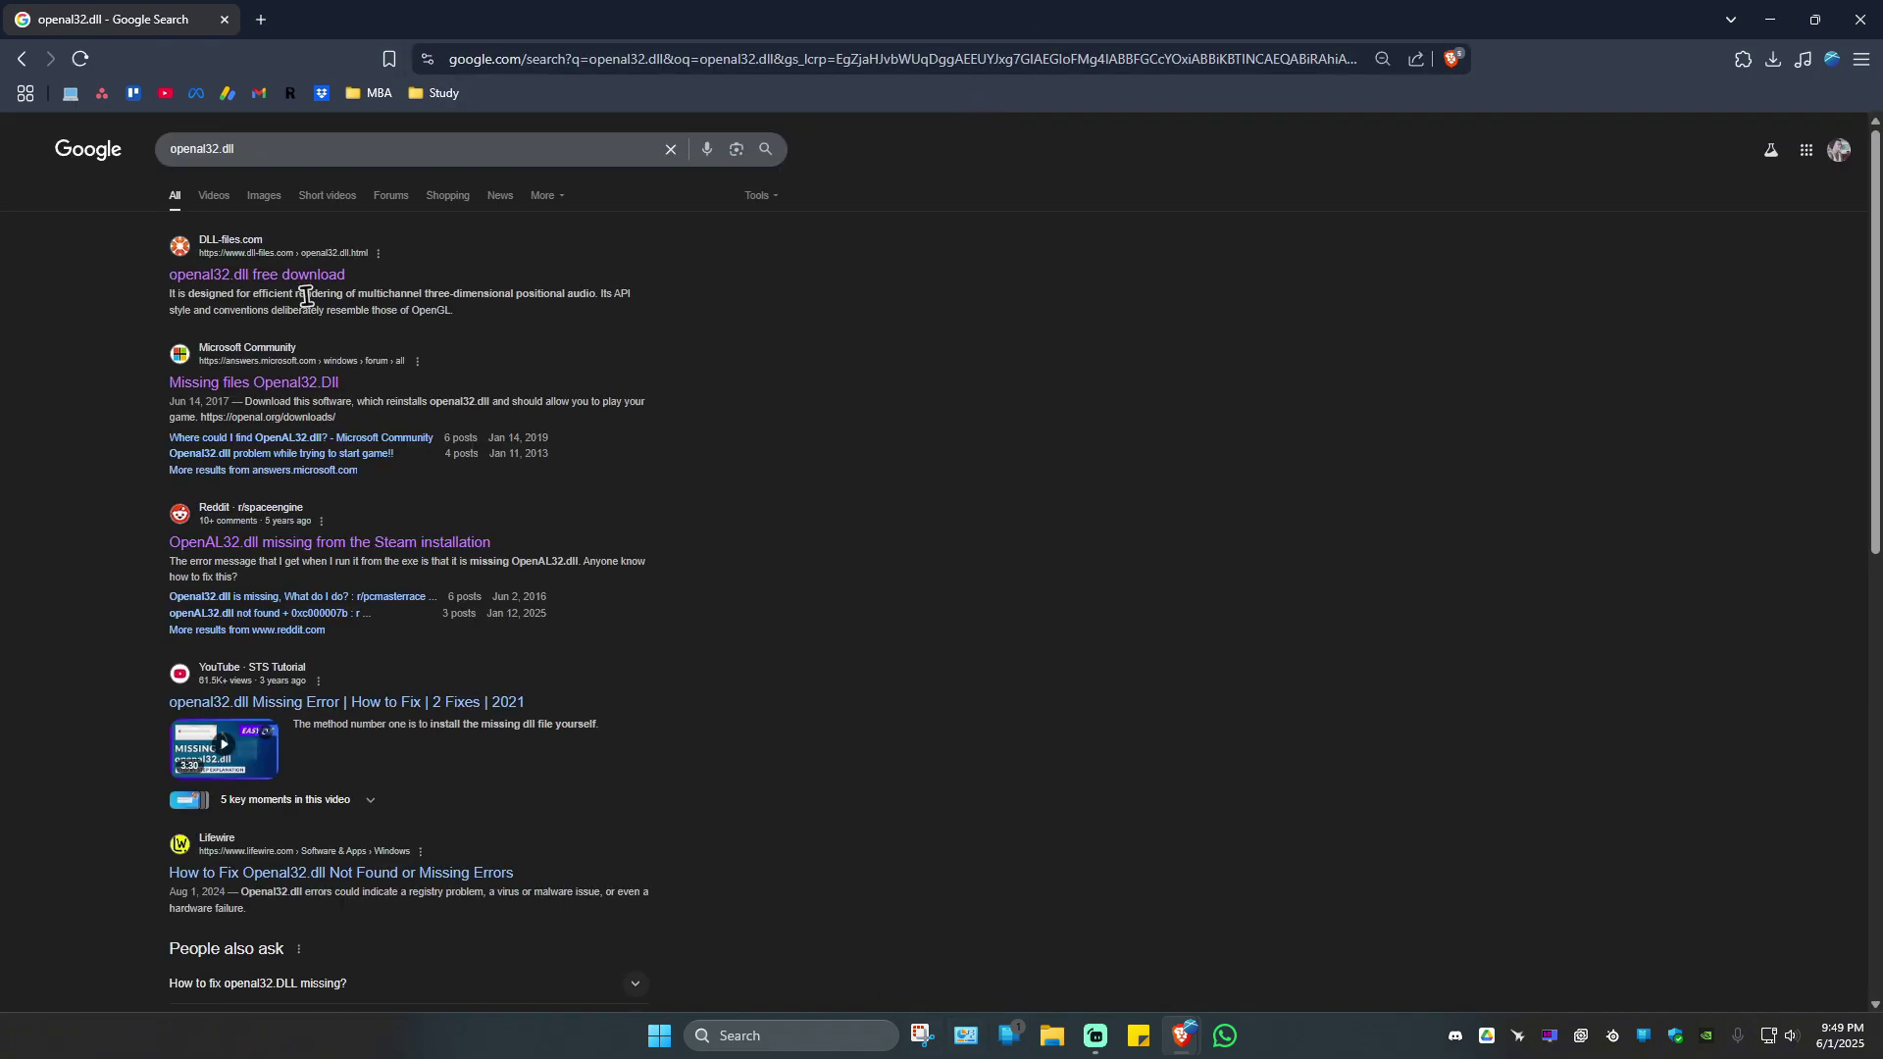
{"action": "left_click", "coordinate": [283, 277]}
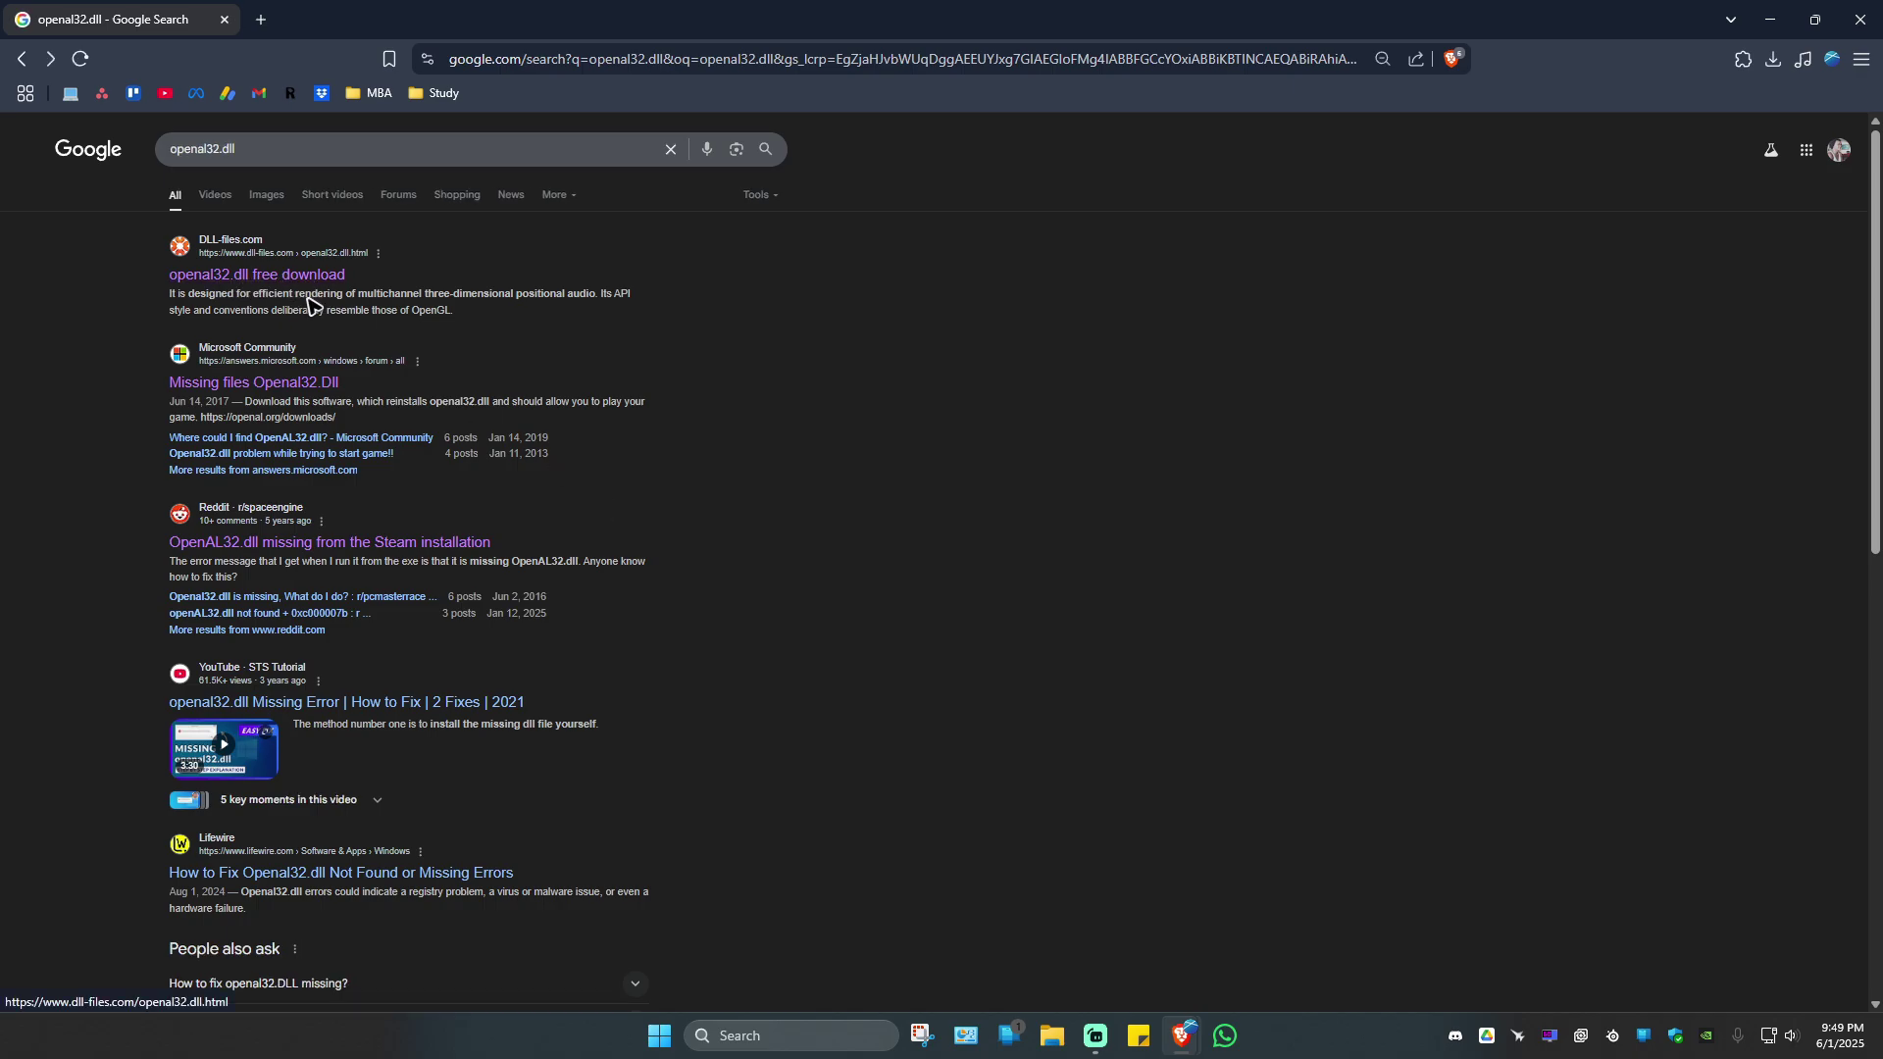
{"action": "left_click", "coordinate": [1775, 20]}
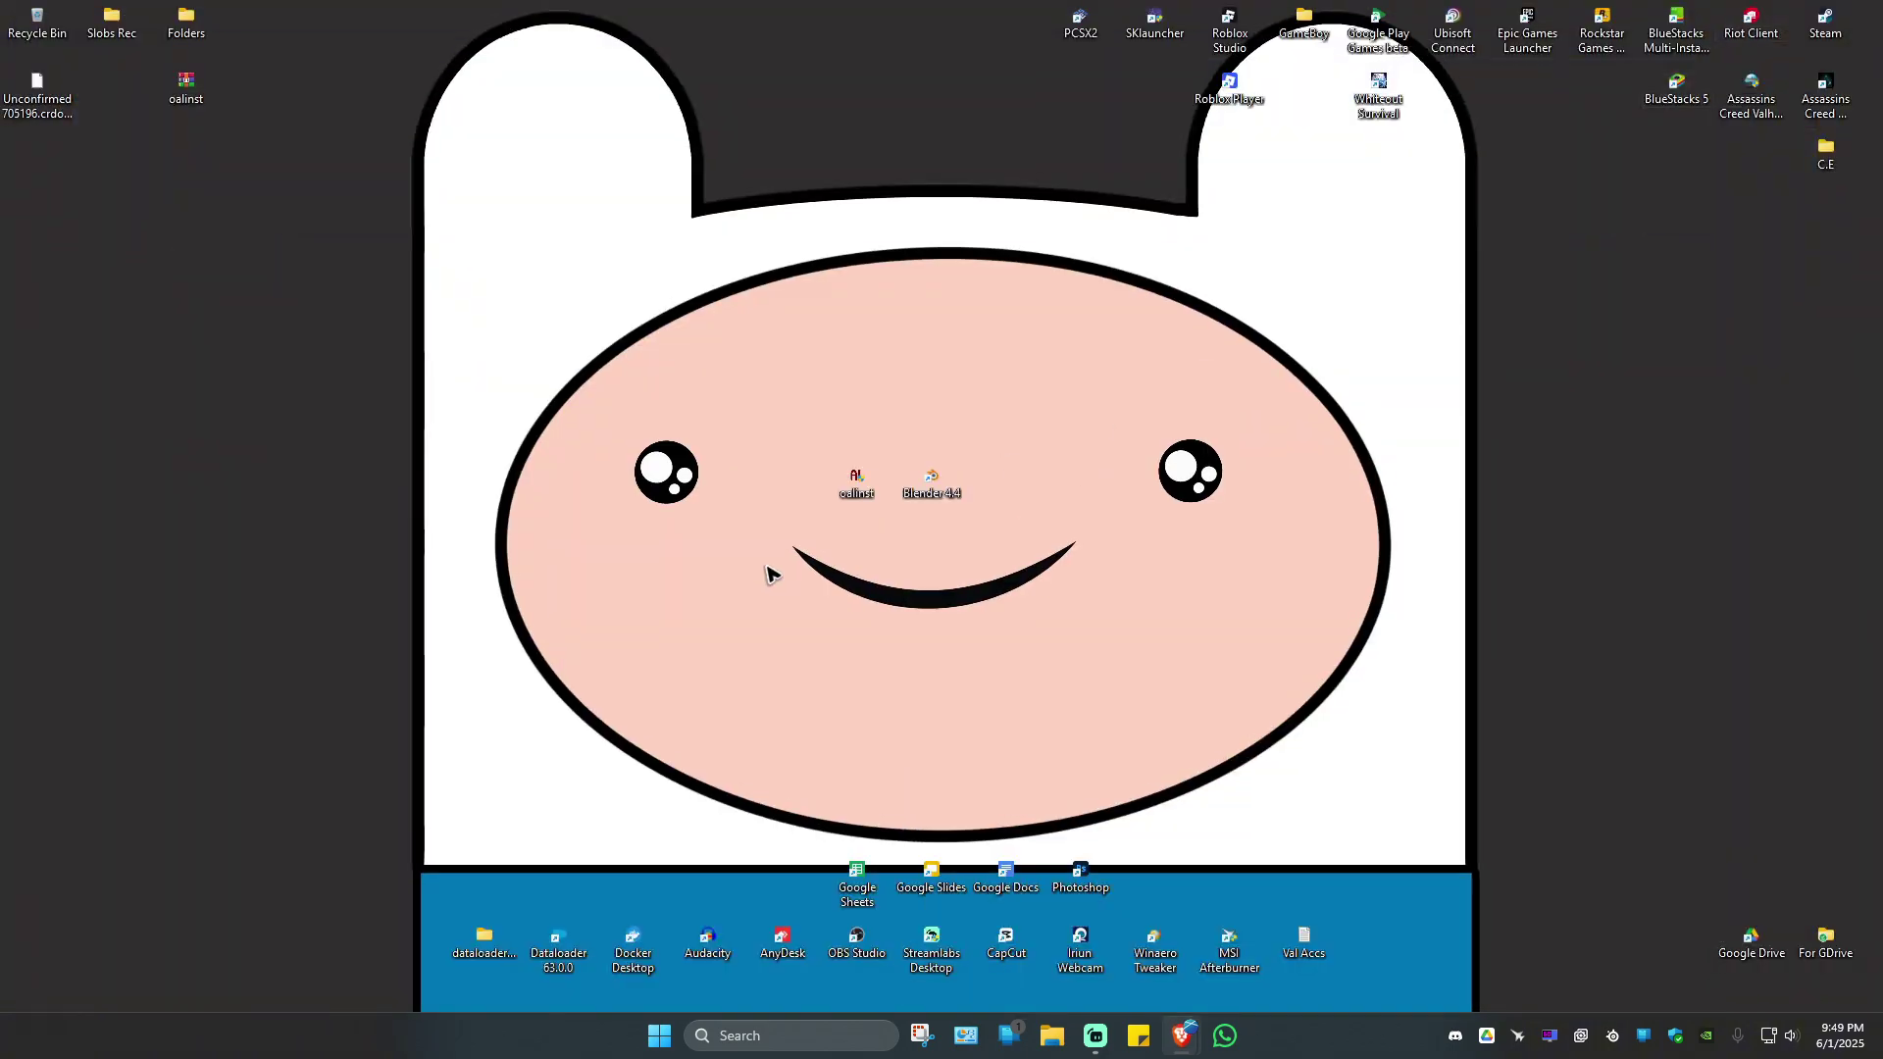
{"action": "right_click", "coordinate": [933, 481]}
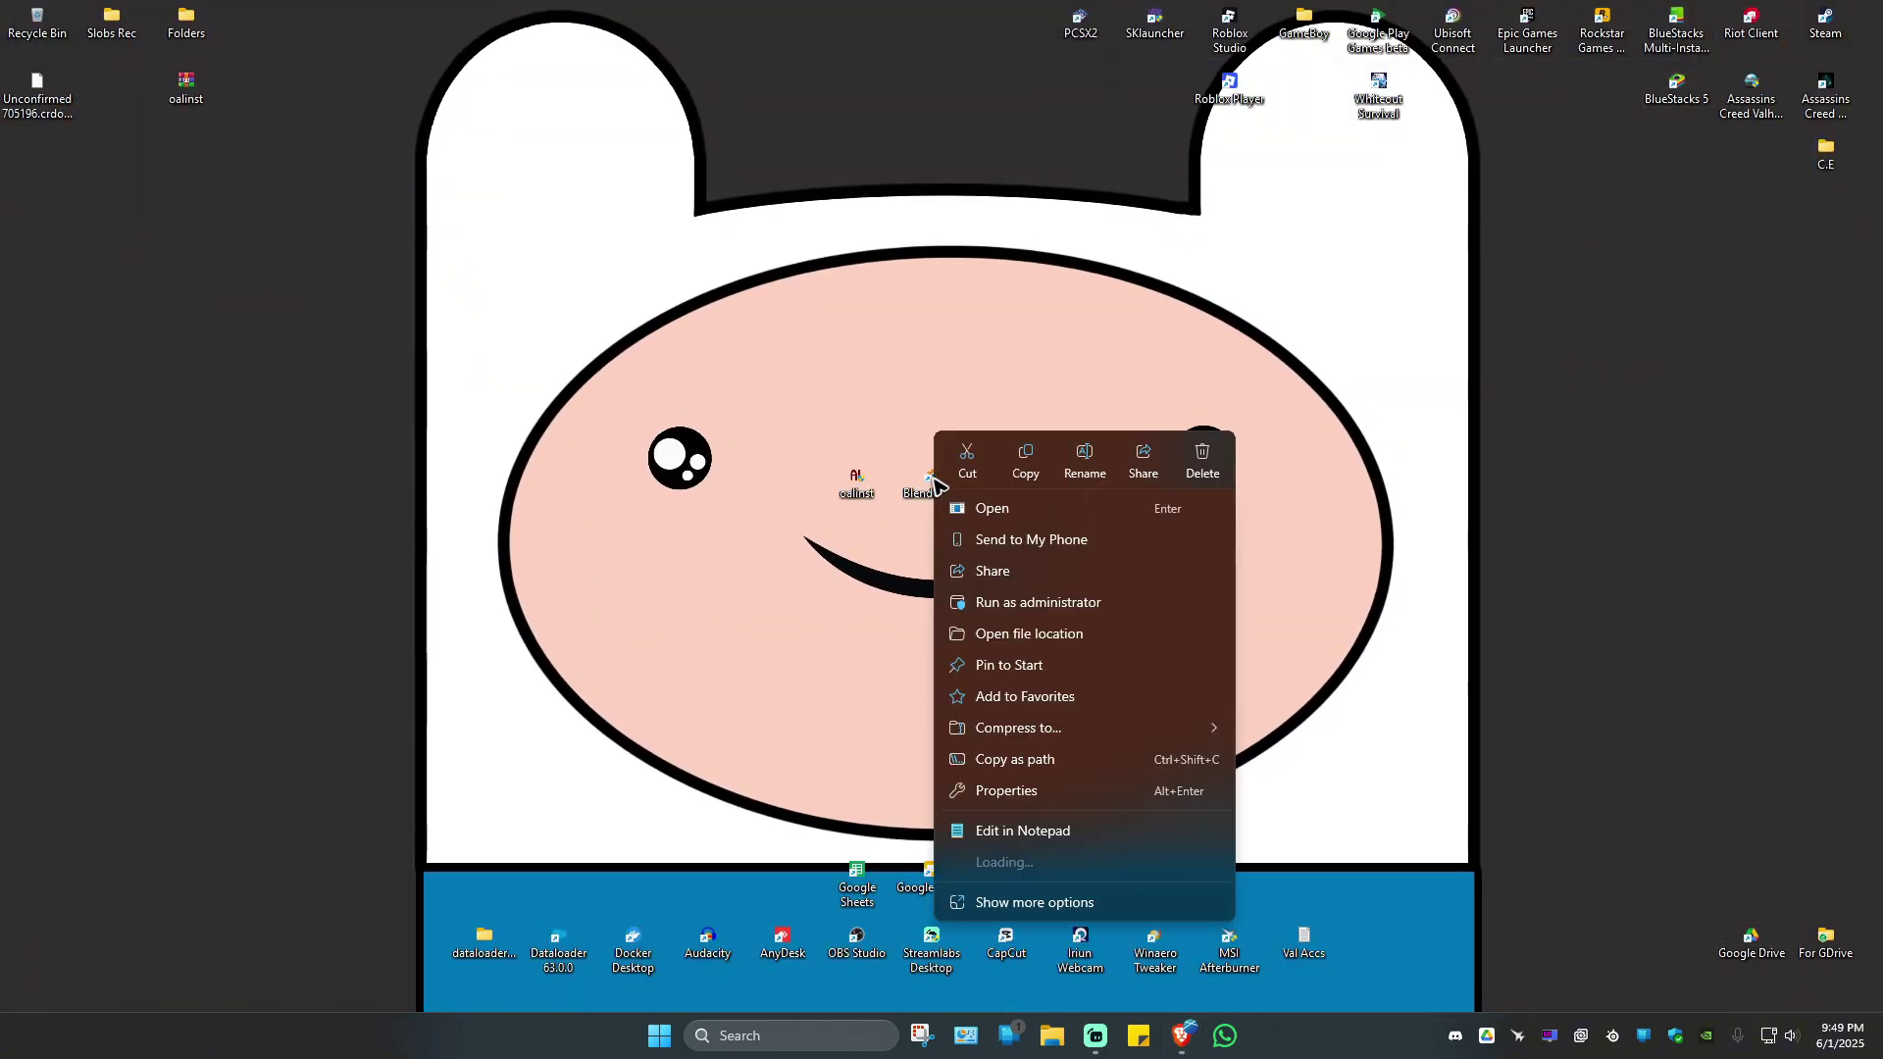
{"action": "left_click", "coordinate": [1053, 639]}
{"action": "right_click", "coordinate": [1304, 630]}
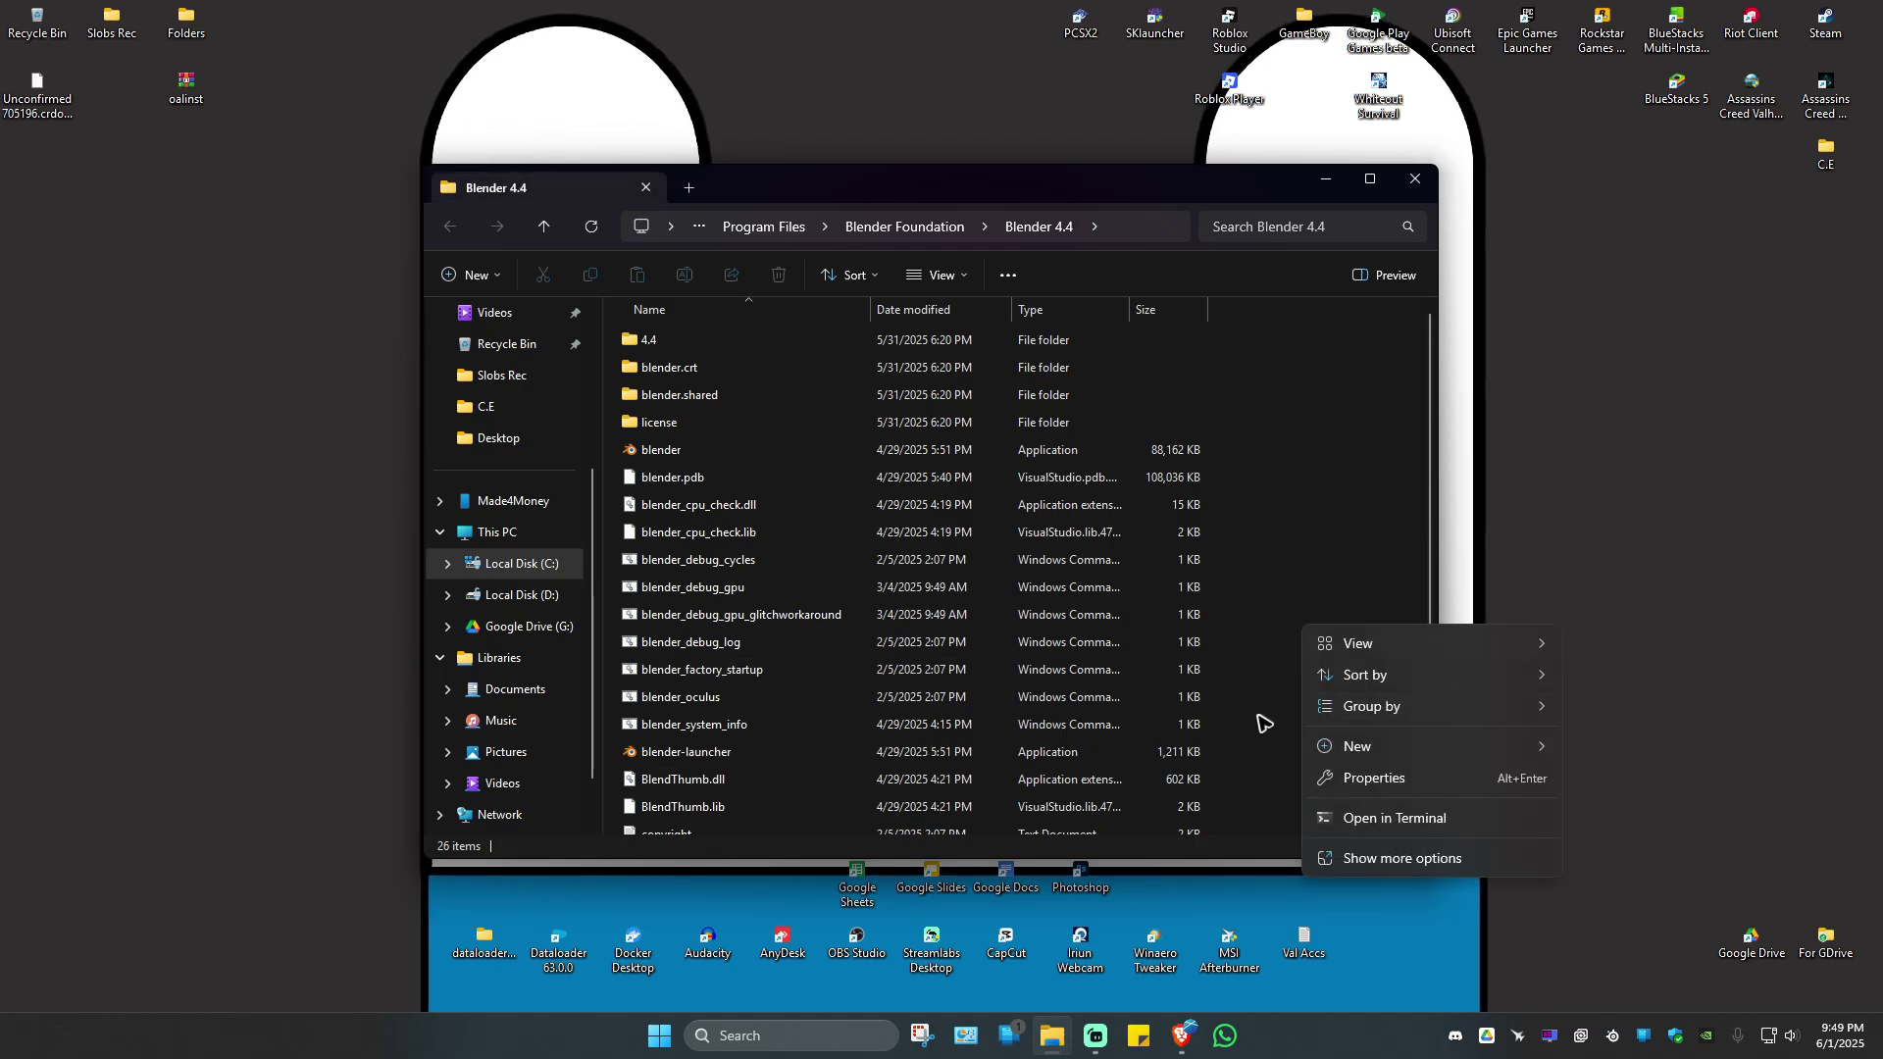
{"action": "left_click", "coordinate": [1289, 557]}
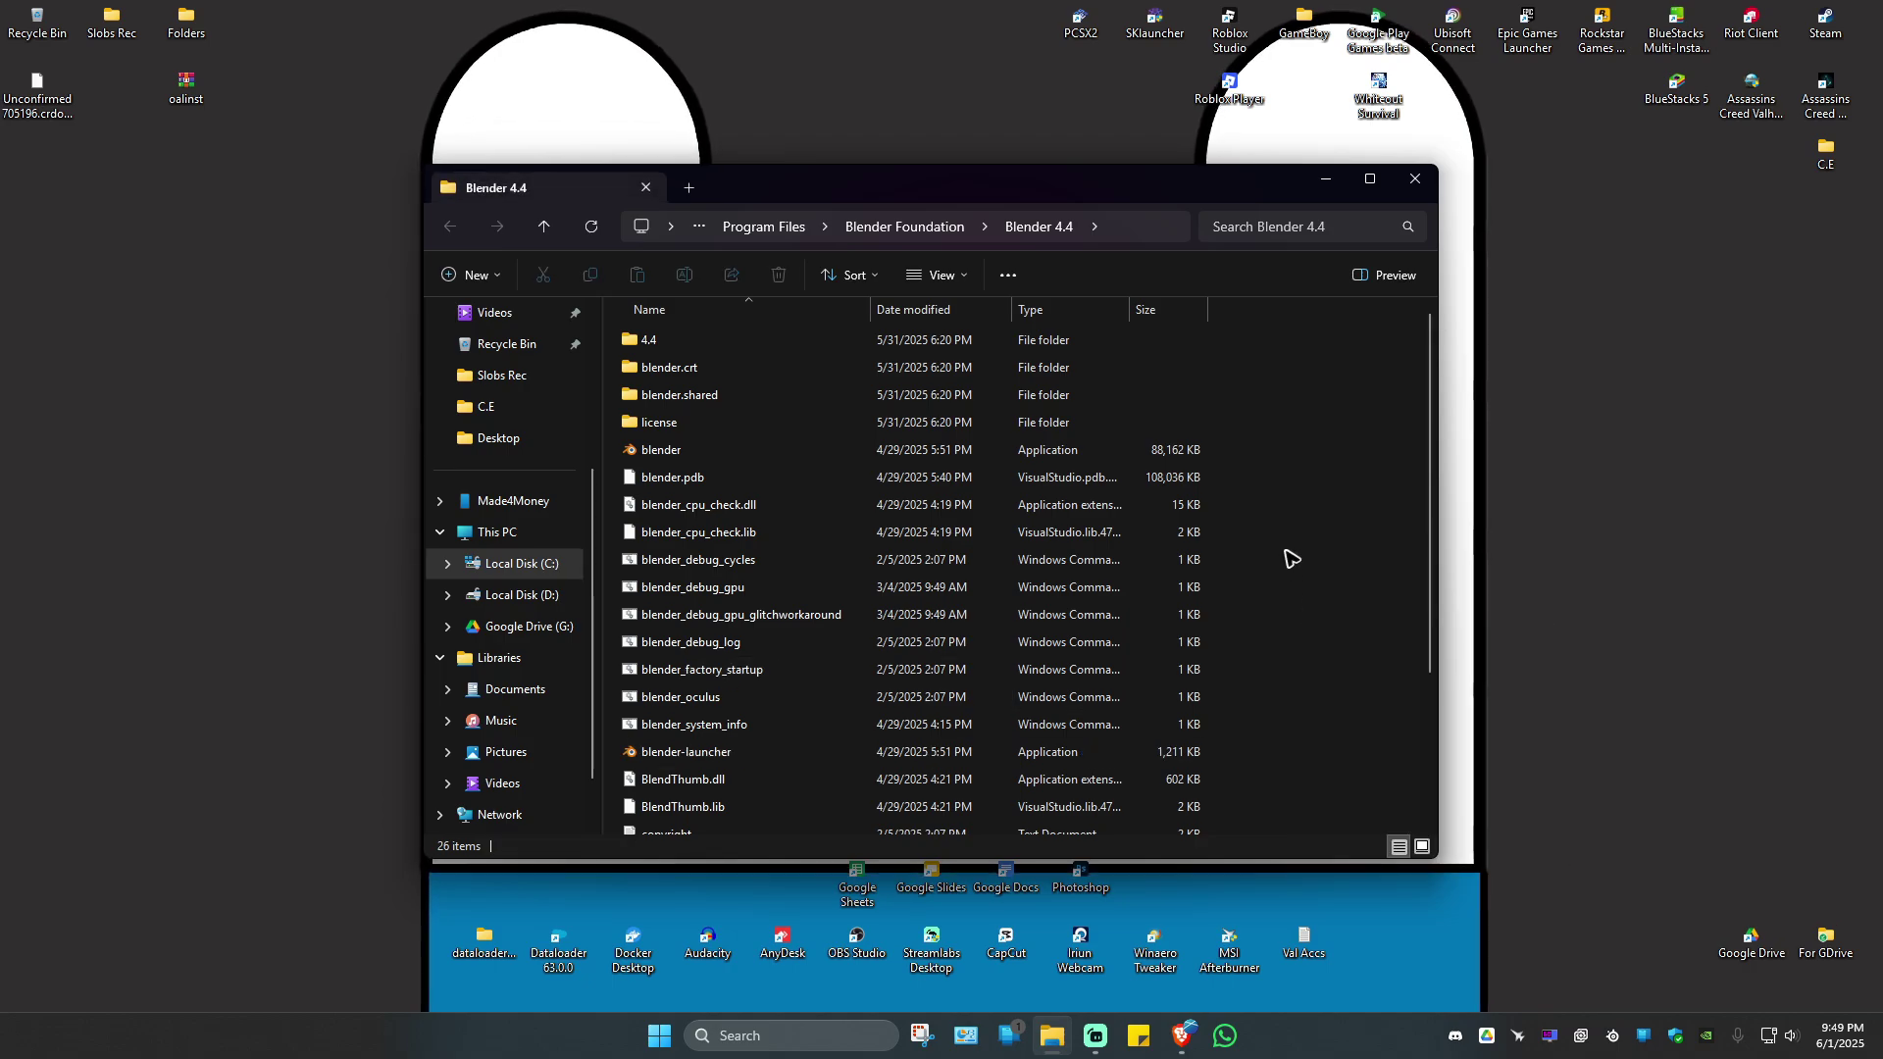
{"action": "left_click", "coordinate": [1414, 179]}
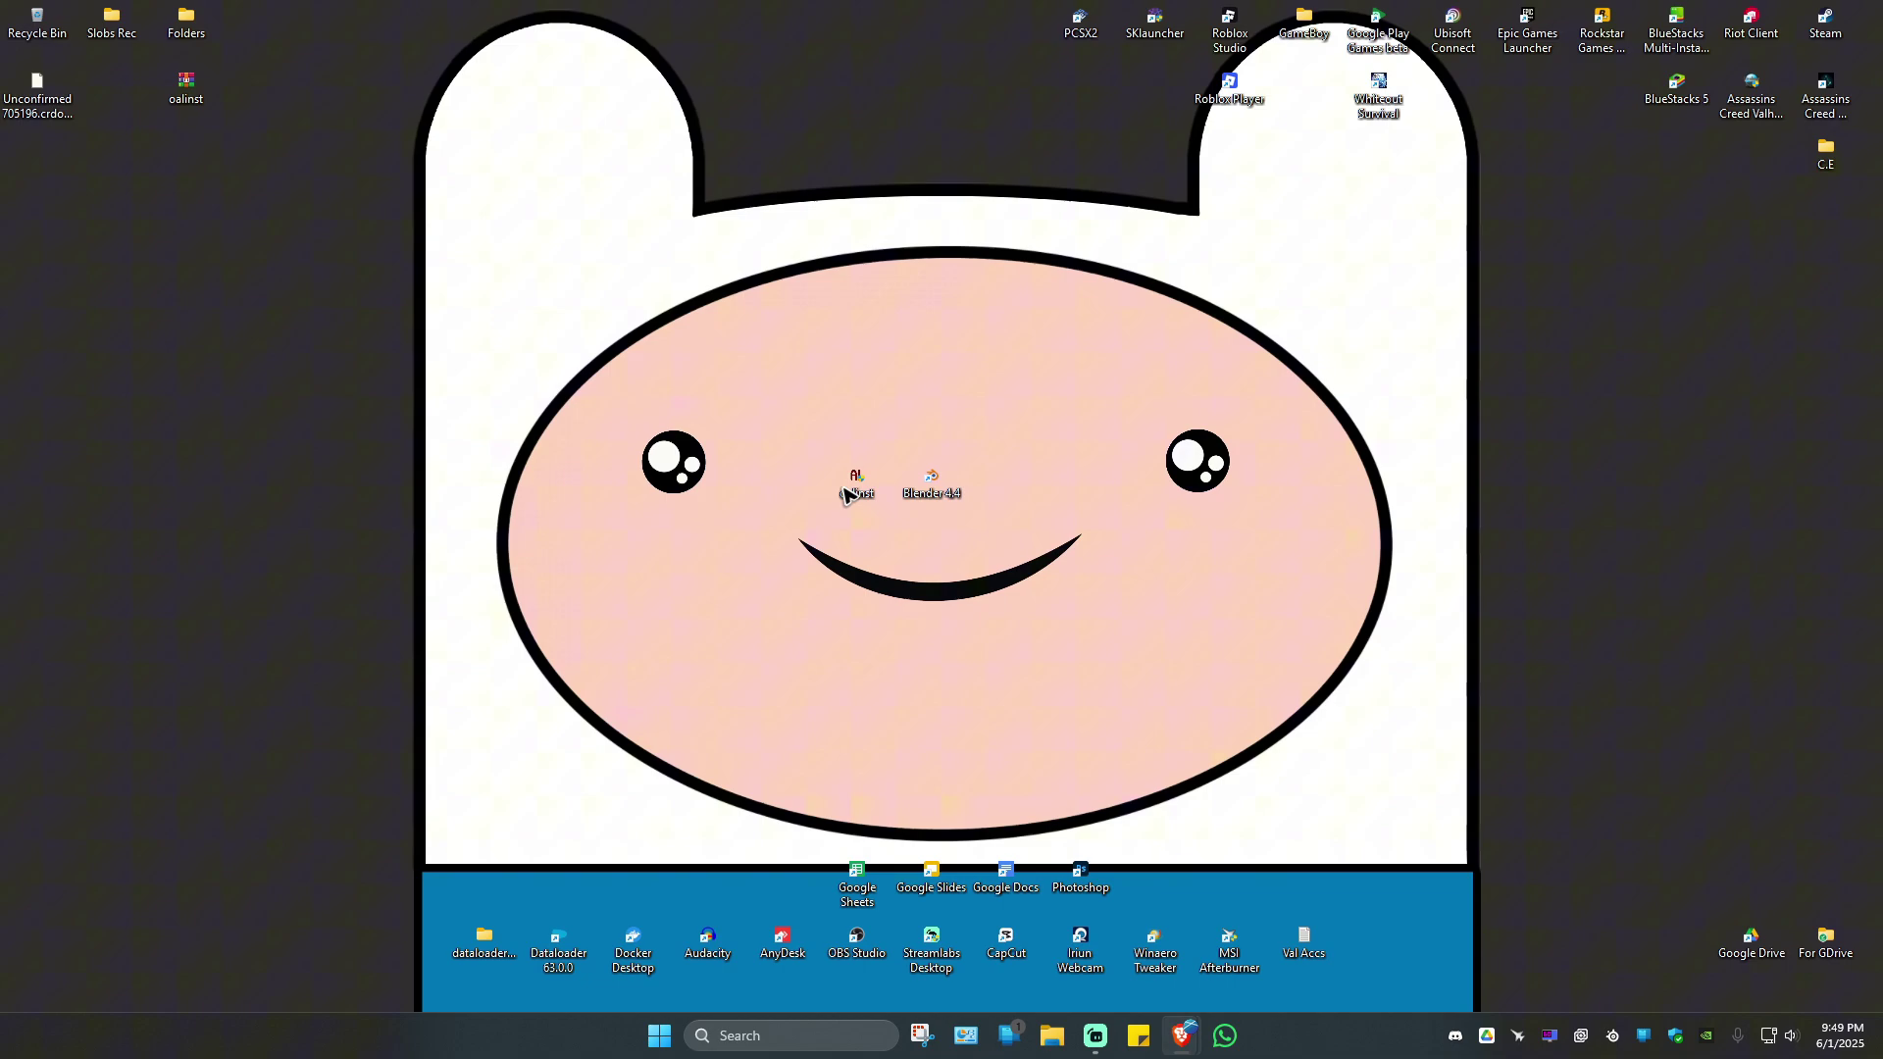